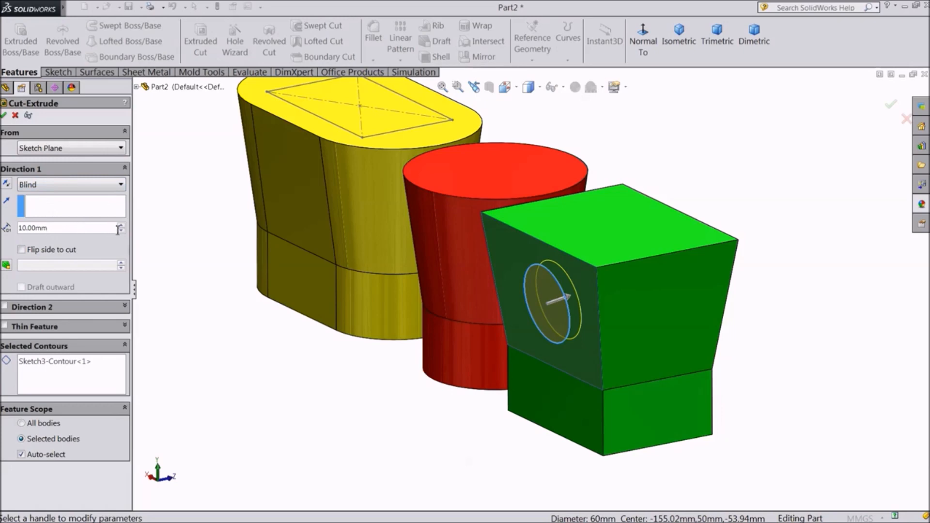
Step: Cut-extrude the 60 mm circle blind to a depth of 40 mm into the green block
{"action": "left_click", "coordinate": [122, 226]}
{"action": "left_click", "coordinate": [121, 226]}
{"action": "left_click", "coordinate": [121, 226]}
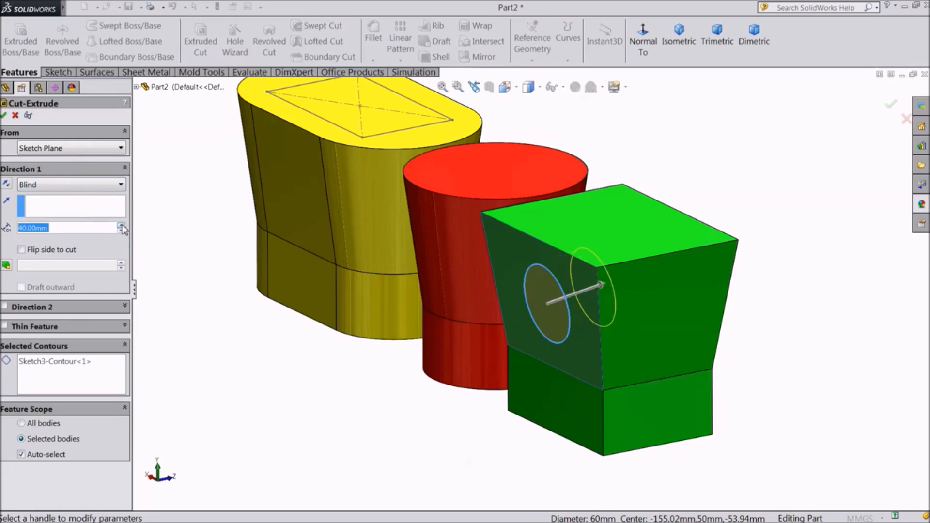
{"action": "left_click", "coordinate": [4, 115]}
{"action": "middle_click_drag", "start_coordinate": [212, 322], "coordinate": [231, 332]}
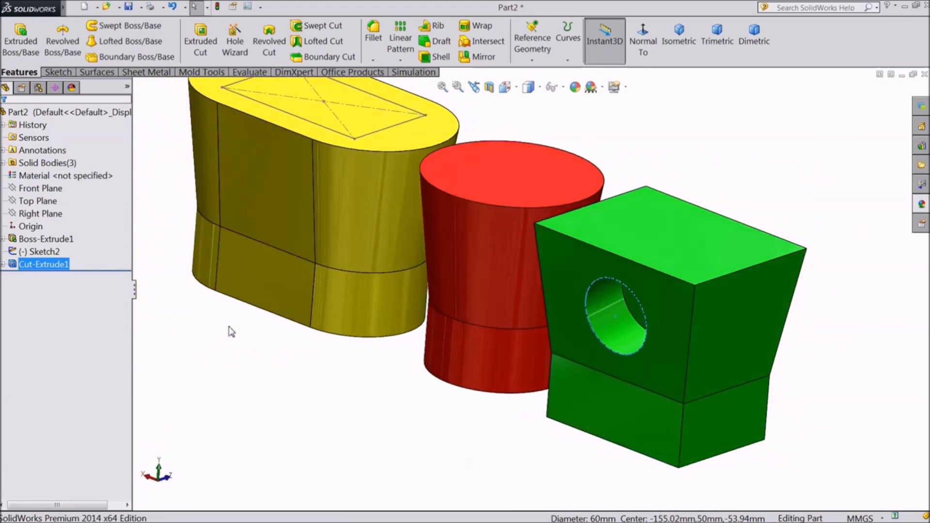
Step: Edit the green block's circular cut and add a 10-degree draft
{"action": "left_click", "coordinate": [33, 265]}
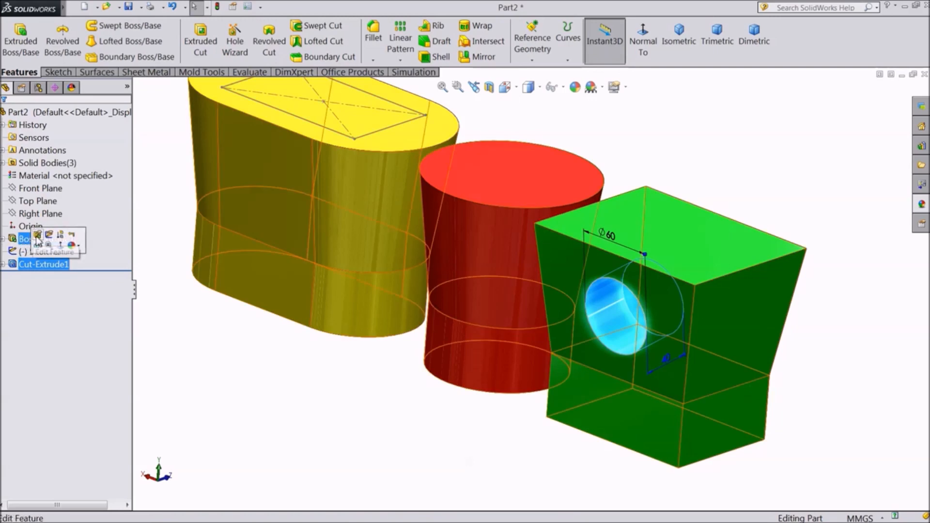
{"action": "left_click", "coordinate": [38, 235]}
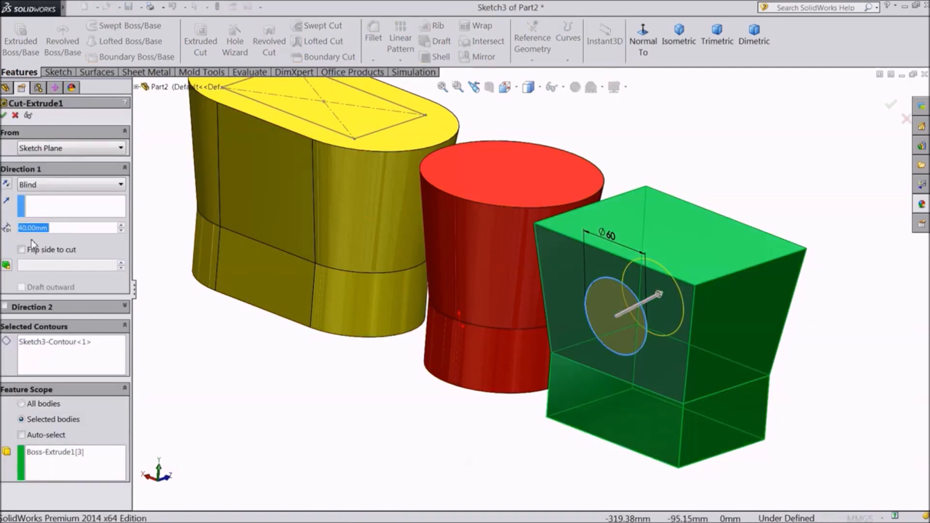
{"action": "left_click", "coordinate": [6, 266]}
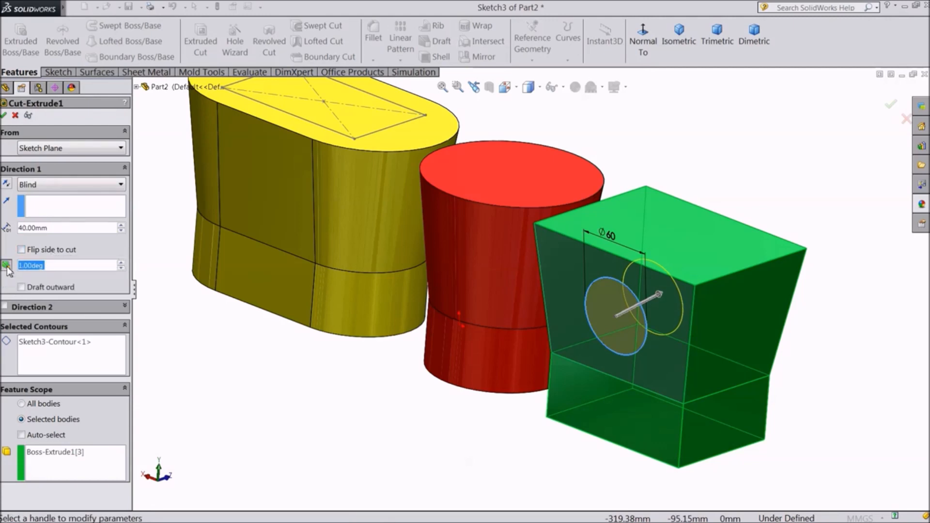
{"action": "type", "text": "10"}
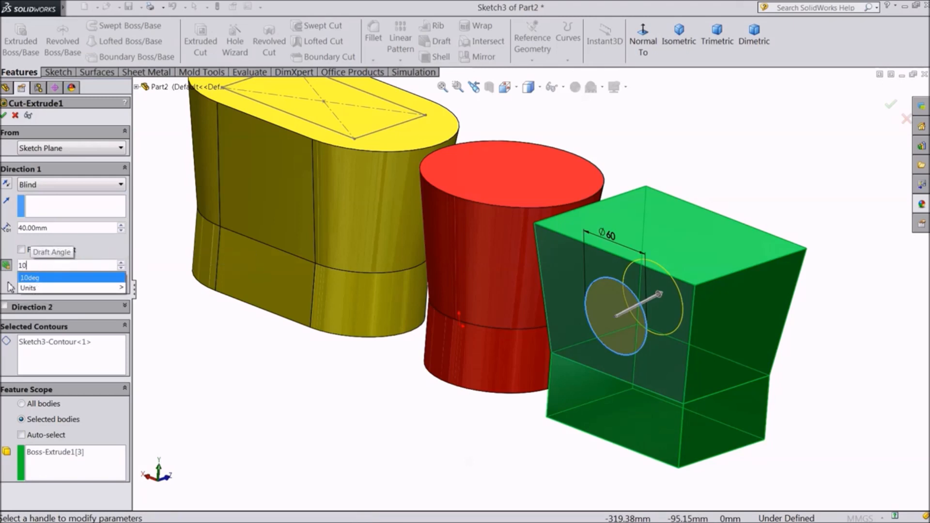
{"action": "key", "text": "Return"}
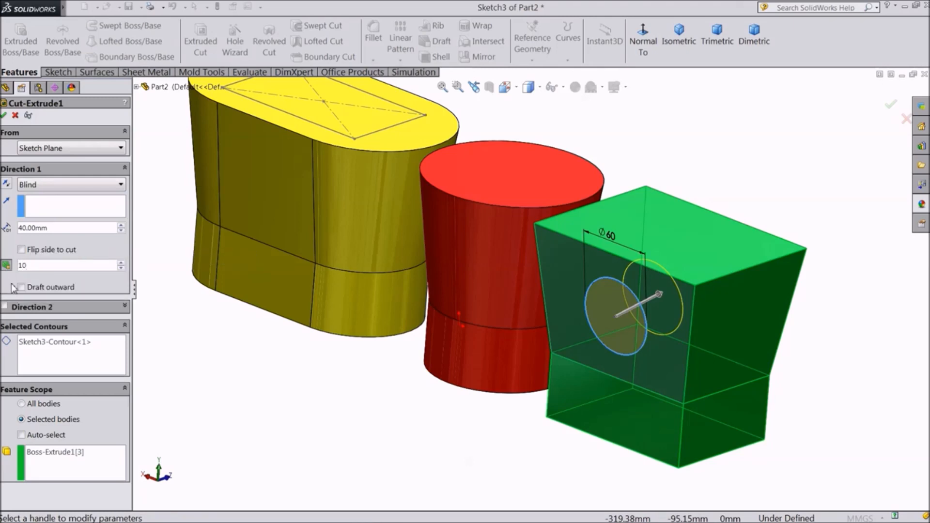
Step: Extend the drafted cut's blind depth to 173 mm through the green block and apply it
{"action": "middle_click_drag", "start_coordinate": [312, 390], "coordinate": [279, 376]}
{"action": "left_click_drag", "start_coordinate": [565, 288], "coordinate": [665, 268]}
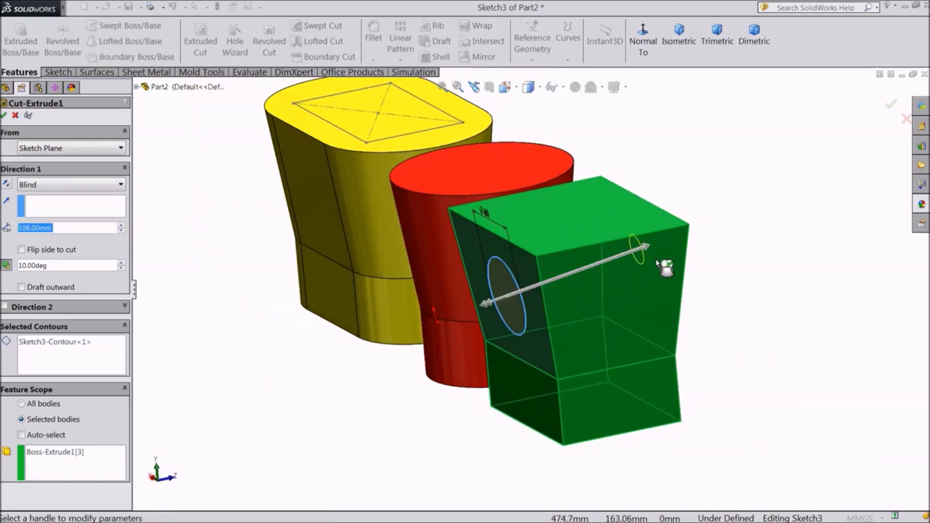
{"action": "left_click_drag", "start_coordinate": [648, 256], "coordinate": [742, 234]}
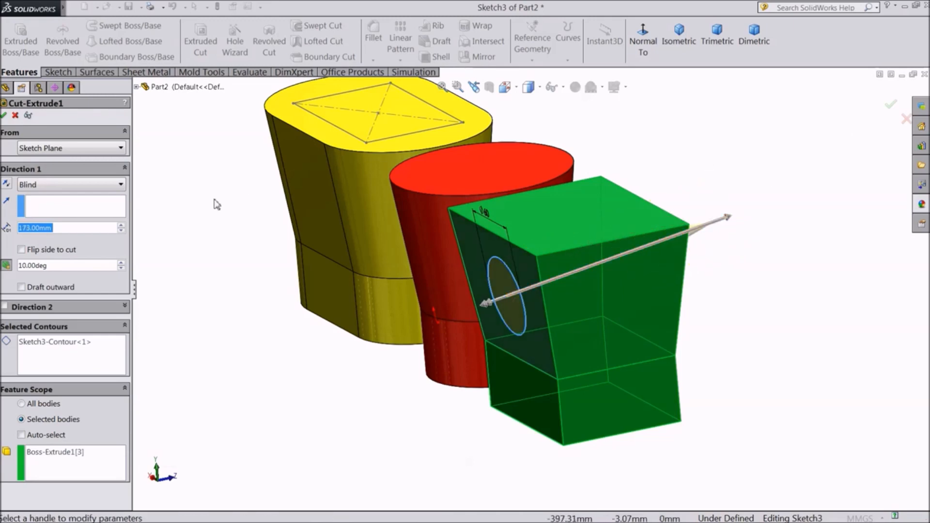
{"action": "middle_click_drag", "start_coordinate": [218, 188], "coordinate": [194, 281]}
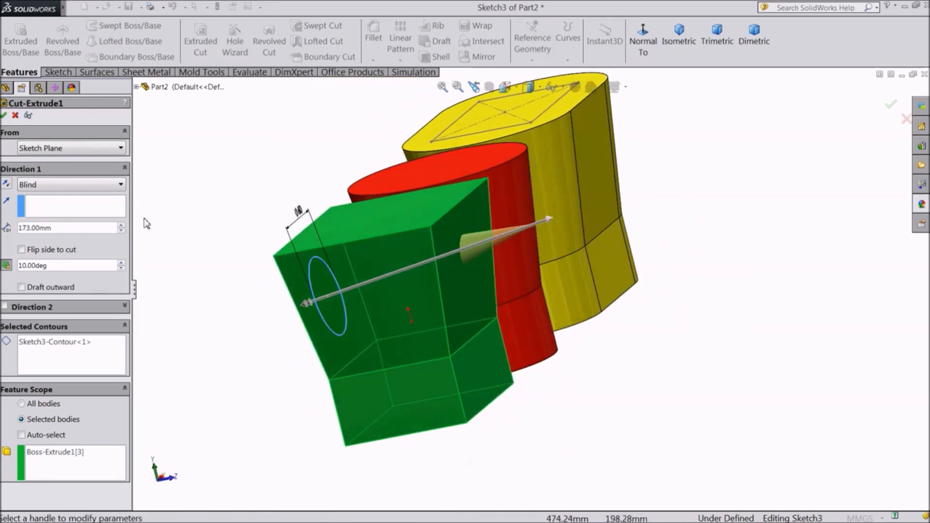
{"action": "left_click", "coordinate": [3, 115]}
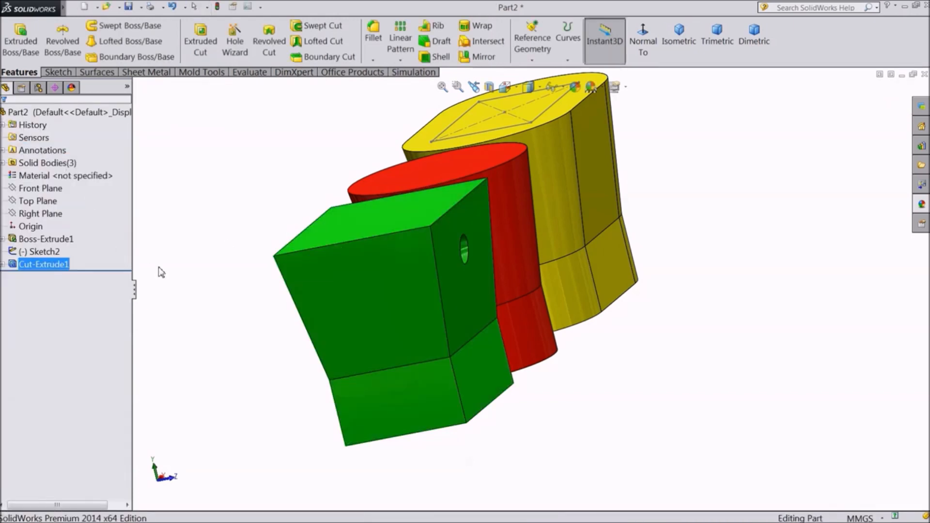
Step: Edit the circular cut to remove its draft and set its end condition to Through All
{"action": "middle_click_drag", "start_coordinate": [160, 272], "coordinate": [254, 283]}
{"action": "middle_click_drag", "start_coordinate": [266, 357], "coordinate": [306, 311]}
{"action": "middle_click_drag", "start_coordinate": [526, 388], "coordinate": [549, 439]}
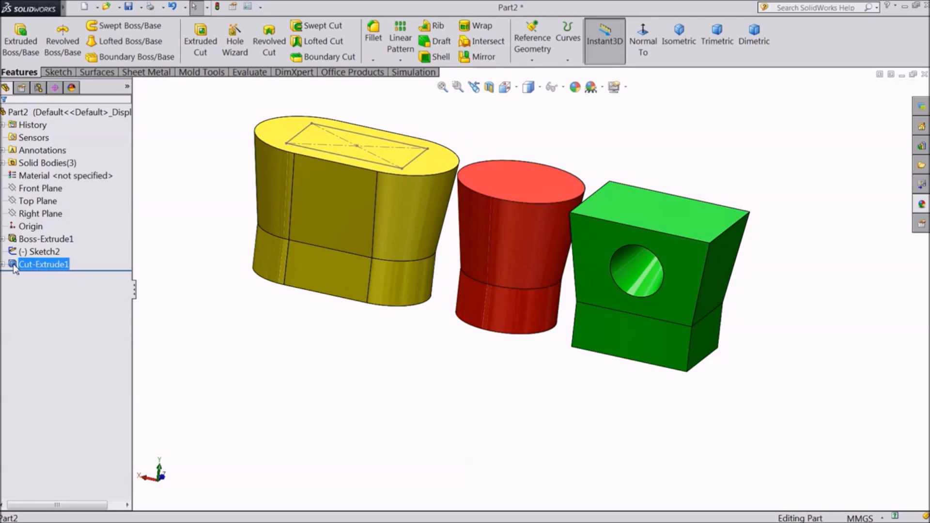
{"action": "left_click", "coordinate": [19, 237]}
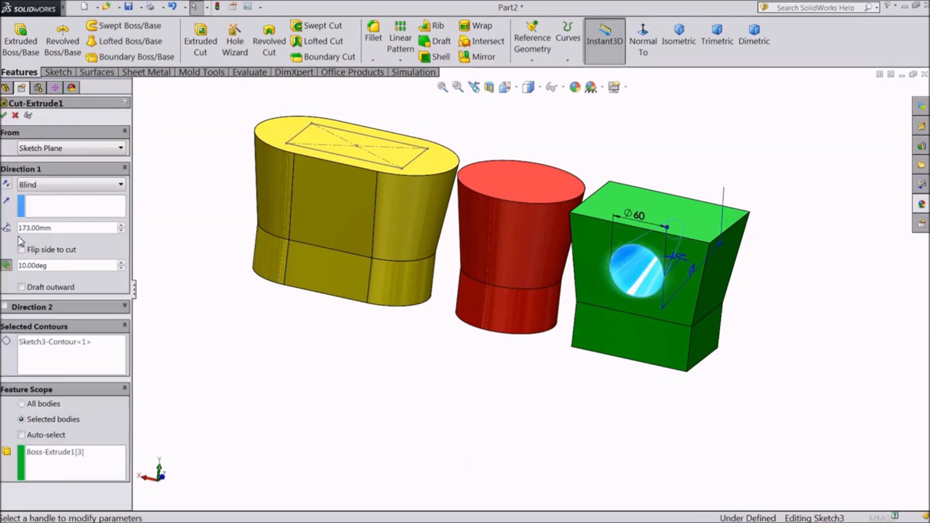
{"action": "left_click", "coordinate": [6, 266]}
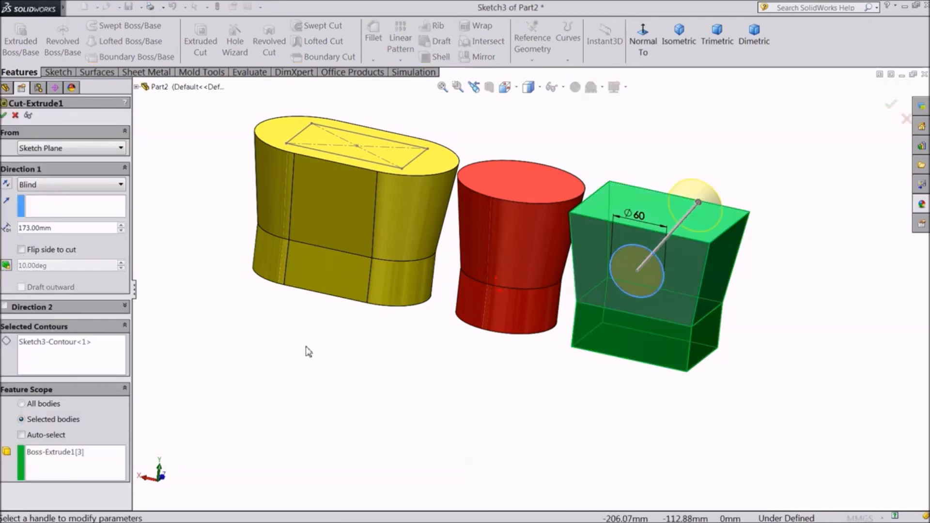
{"action": "left_click", "coordinate": [47, 188]}
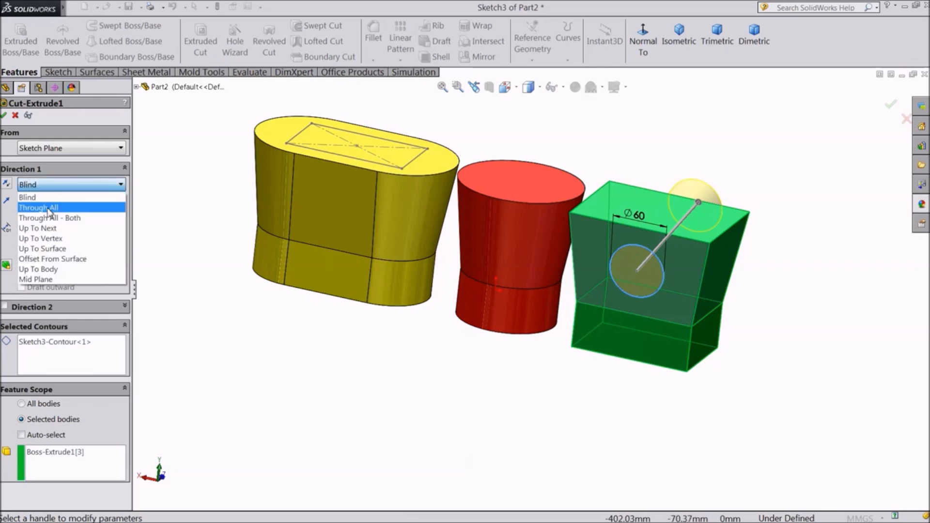
{"action": "left_click", "coordinate": [44, 203]}
{"action": "middle_click_drag", "start_coordinate": [317, 366], "coordinate": [239, 363]}
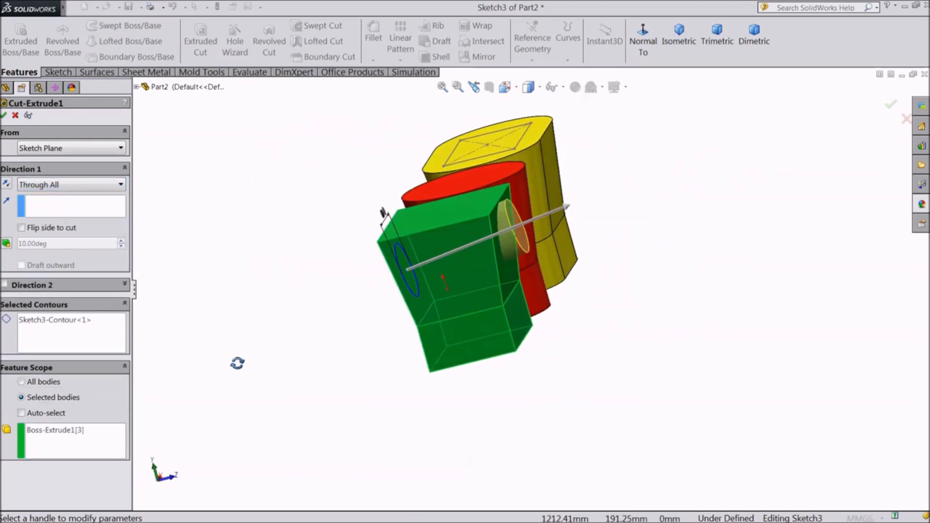
{"action": "scroll", "coordinate": [512, 231], "scroll_direction": "down", "scroll_amount": 1}
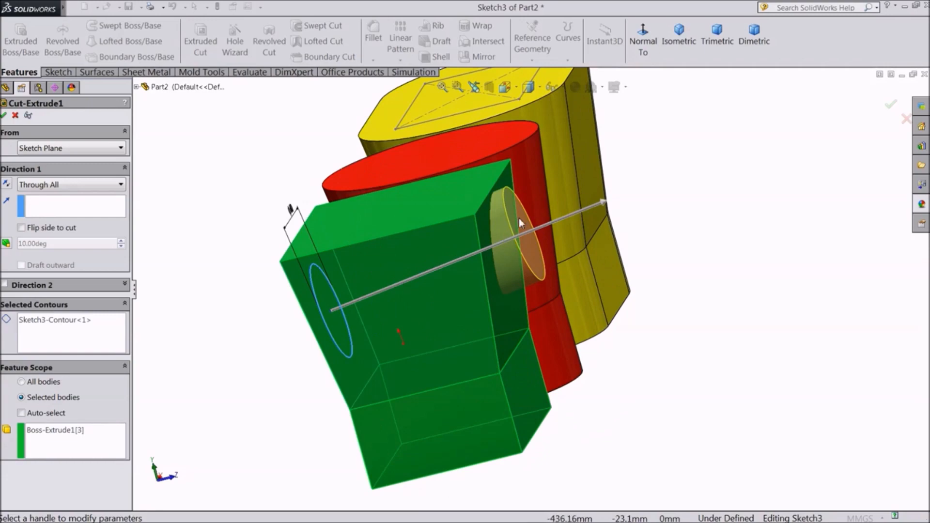
{"action": "left_click", "coordinate": [4, 116]}
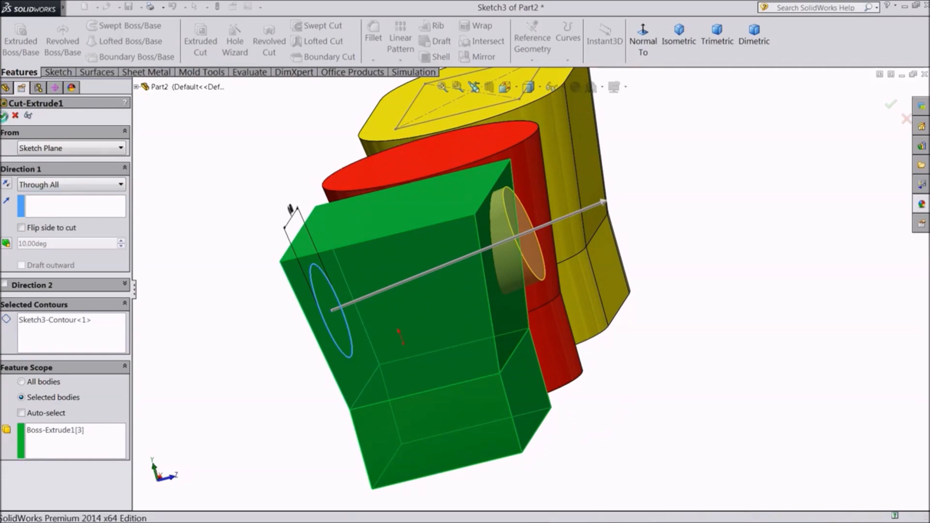
Step: Edit the circular cut again and change its end condition to Up To Next
{"action": "mouse_move", "coordinate": [249, 214]}
{"action": "middle_mouse_down"}
{"action": "mouse_move", "coordinate": [193, 213]}
{"action": "mouse_move", "coordinate": [232, 222]}
{"action": "mouse_move", "coordinate": [320, 216]}
{"action": "mouse_move", "coordinate": [377, 169]}
{"action": "mouse_move", "coordinate": [292, 220]}
{"action": "mouse_move", "coordinate": [263, 225]}
{"action": "mouse_move", "coordinate": [297, 214]}
{"action": "mouse_move", "coordinate": [284, 285]}
{"action": "mouse_move", "coordinate": [296, 295]}
{"action": "middle_mouse_up"}
{"action": "left_click", "coordinate": [44, 253], "text": "ctrl"}
{"action": "left_click", "coordinate": [50, 262]}
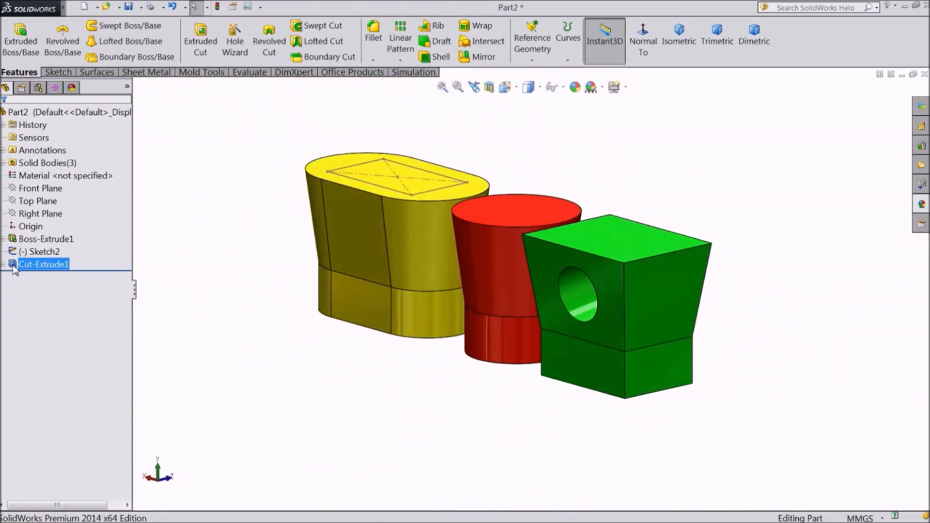
{"action": "left_click", "coordinate": [20, 237]}
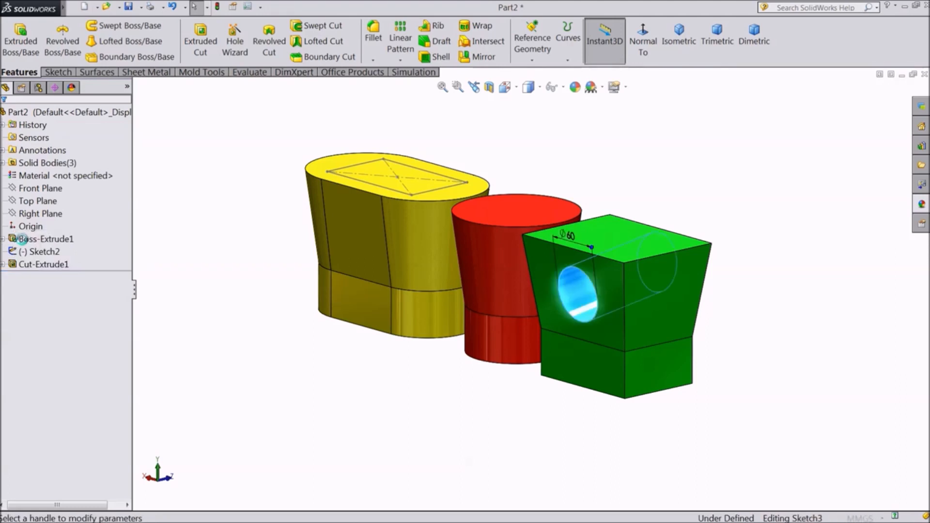
{"action": "left_click", "coordinate": [51, 186]}
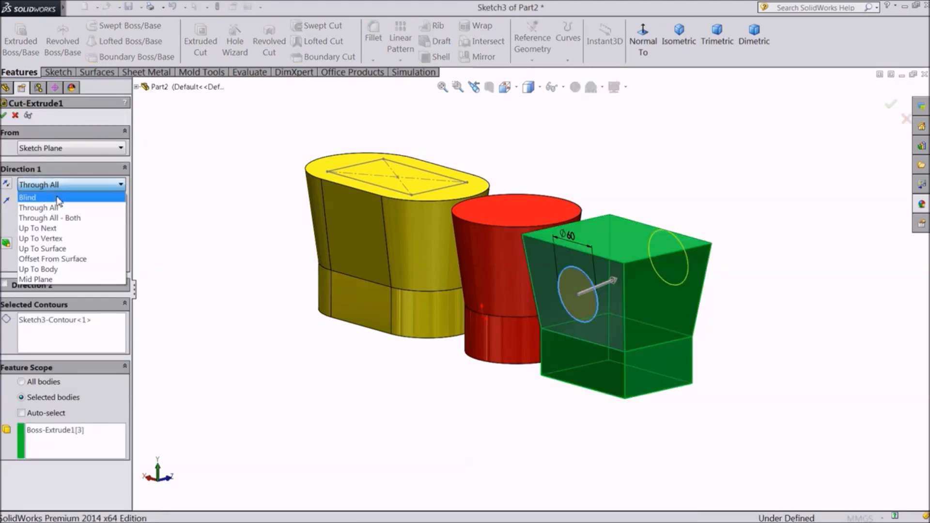
{"action": "left_click", "coordinate": [54, 229]}
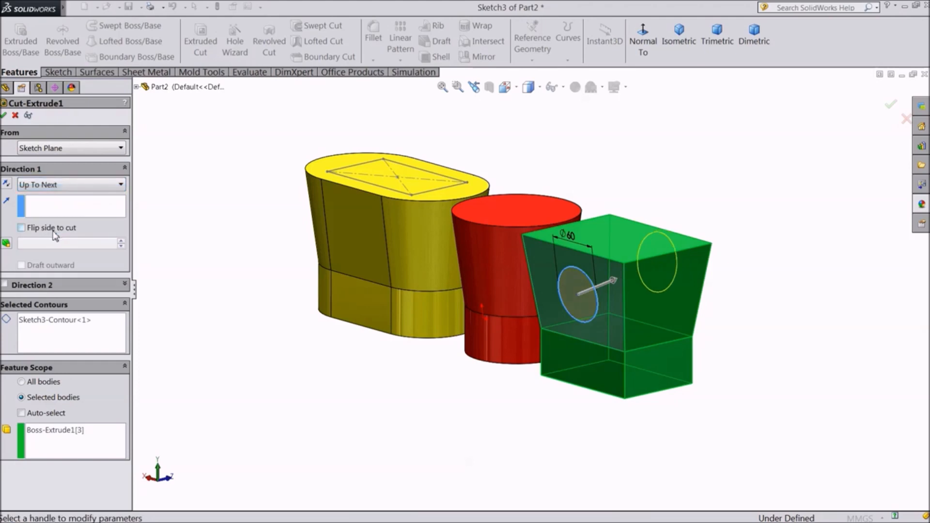
{"action": "scroll", "coordinate": [585, 291], "scroll_direction": "down", "scroll_amount": 2}
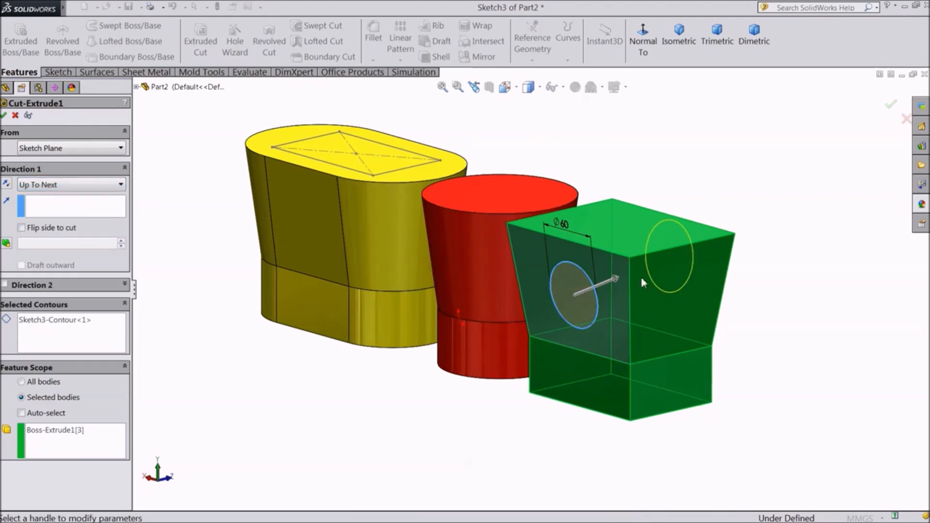
{"action": "middle_click_drag", "start_coordinate": [744, 276], "coordinate": [439, 303]}
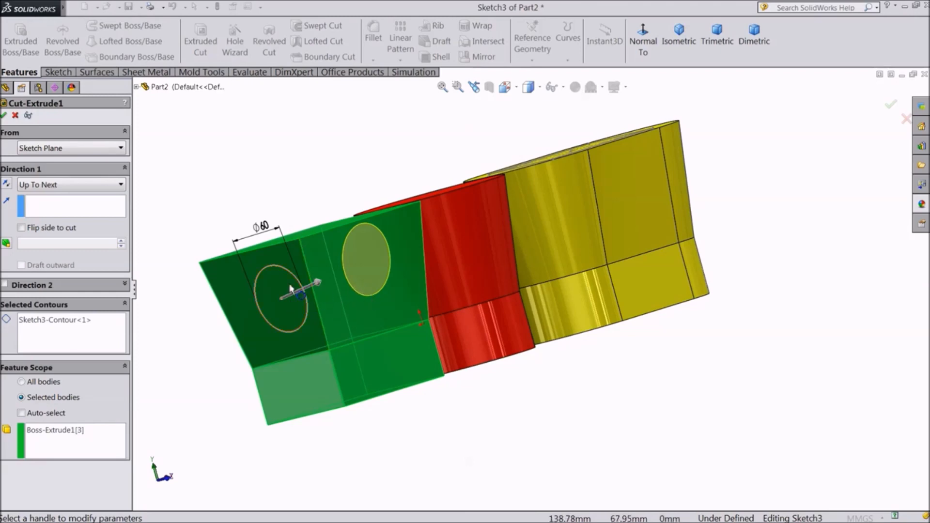
Step: End the circular cut with Up To Vertex at the slanted corner edge of the green block's upper section
{"action": "left_click", "coordinate": [39, 185]}
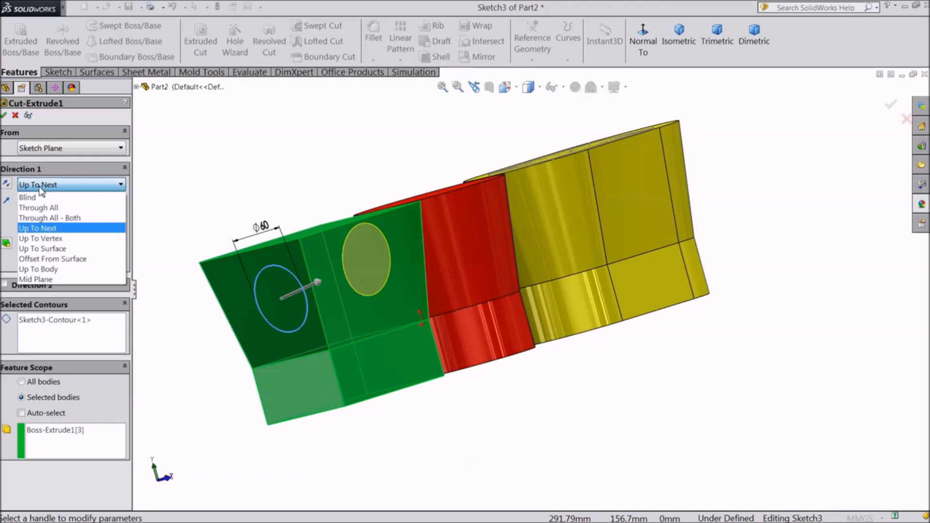
{"action": "left_click", "coordinate": [48, 239]}
{"action": "middle_click_drag", "start_coordinate": [208, 339], "coordinate": [322, 360]}
{"action": "scroll", "coordinate": [451, 342], "scroll_direction": "down", "scroll_amount": 6}
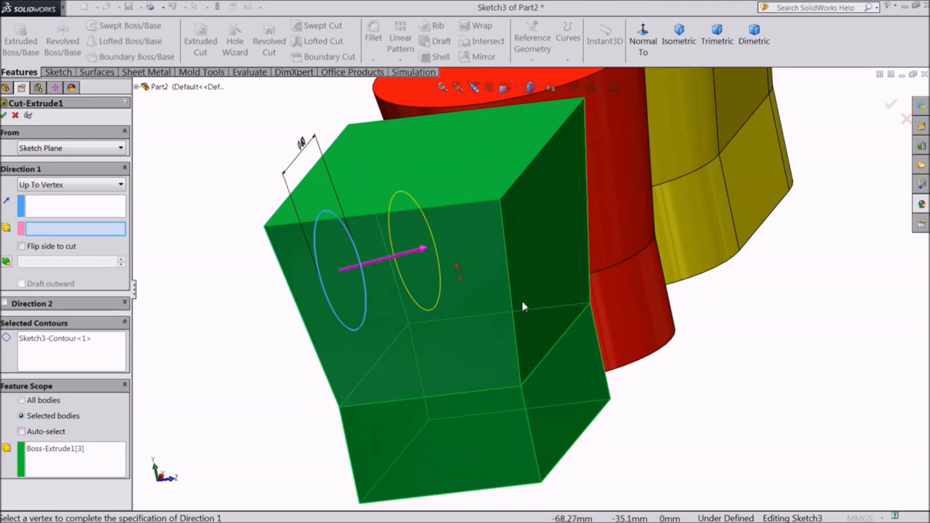
{"action": "left_click", "coordinate": [509, 284]}
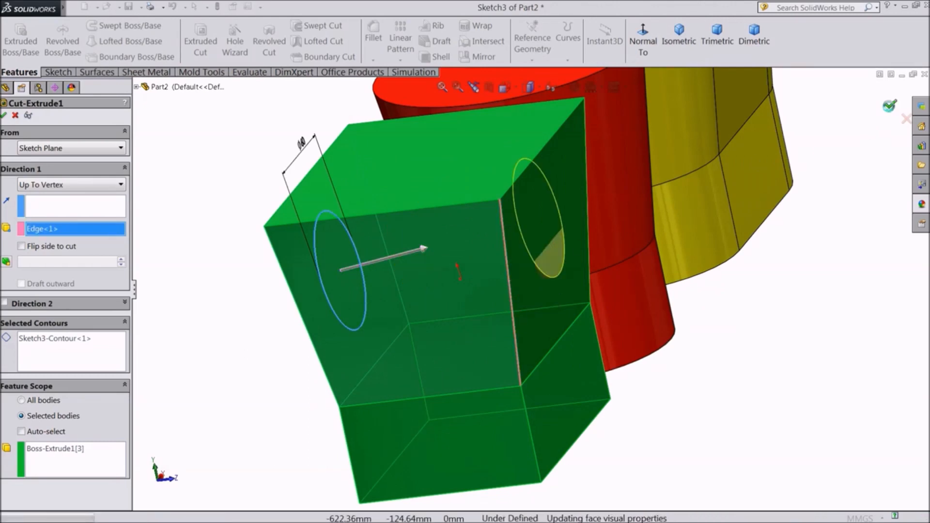
{"action": "left_click", "coordinate": [890, 106]}
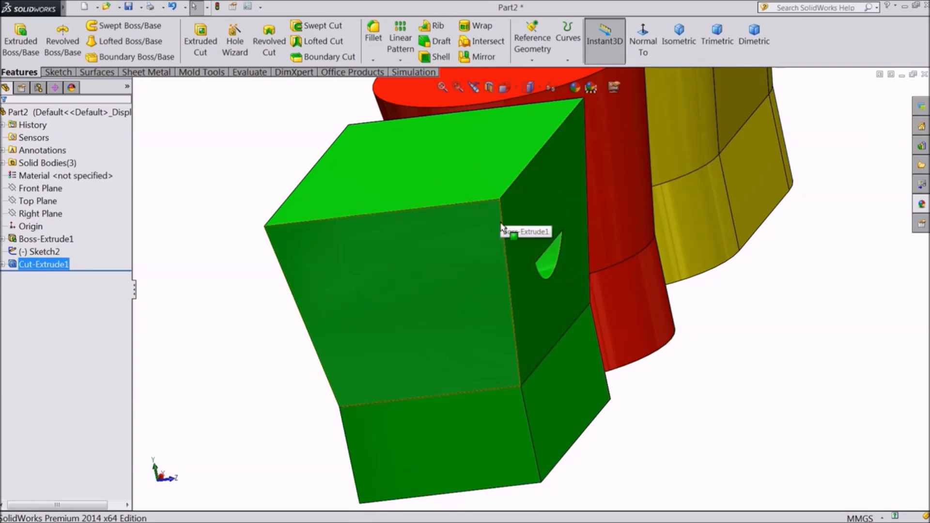
Step: Edit the circular cut to end Up To Surface at the green block's face opposite the sketch
{"action": "middle_click_drag", "start_coordinate": [694, 314], "coordinate": [781, 294]}
{"action": "scroll", "coordinate": [749, 303], "scroll_direction": "up", "scroll_amount": 3}
{"action": "middle_click_drag", "start_coordinate": [833, 304], "coordinate": [740, 305]}
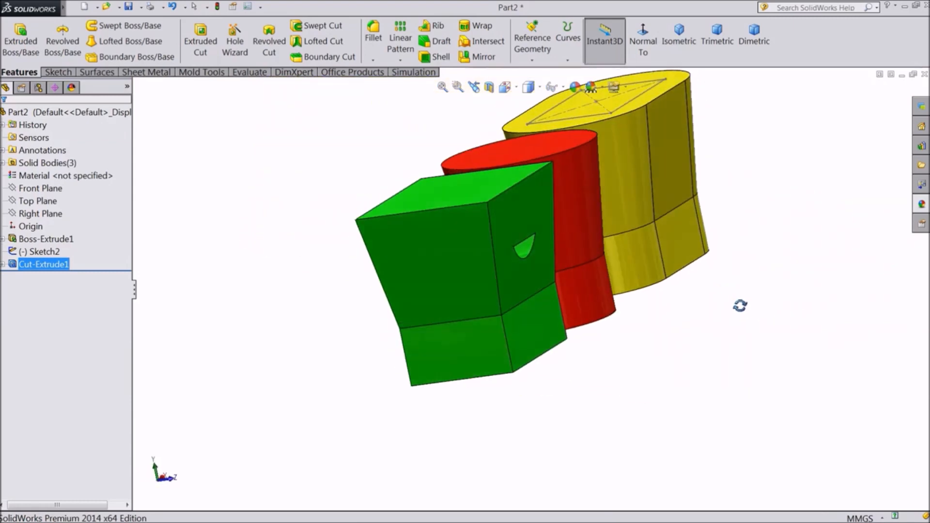
{"action": "key", "text": "Escape"}
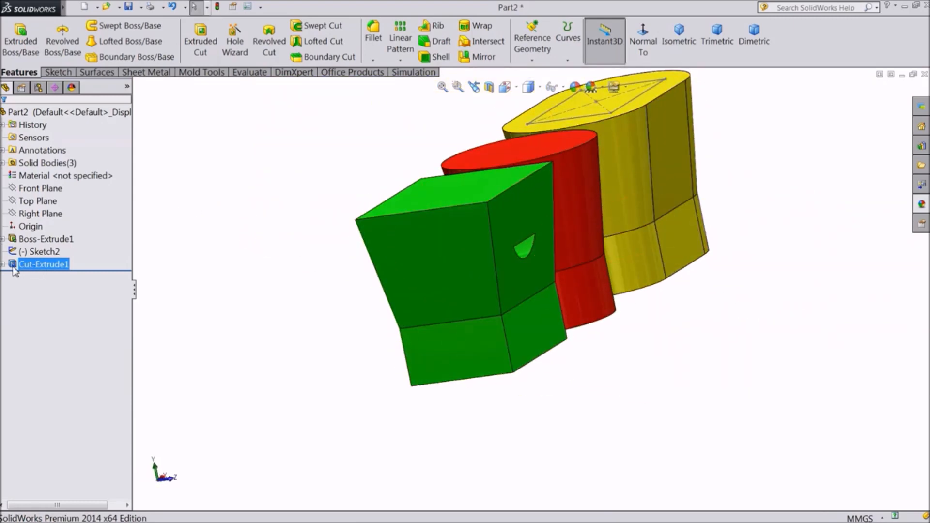
{"action": "left_click", "coordinate": [17, 250]}
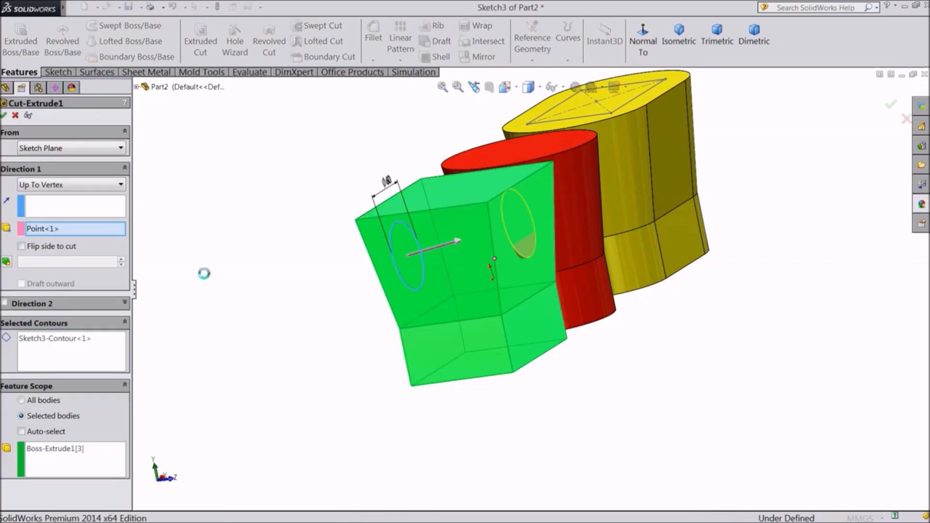
{"action": "left_click", "coordinate": [48, 186]}
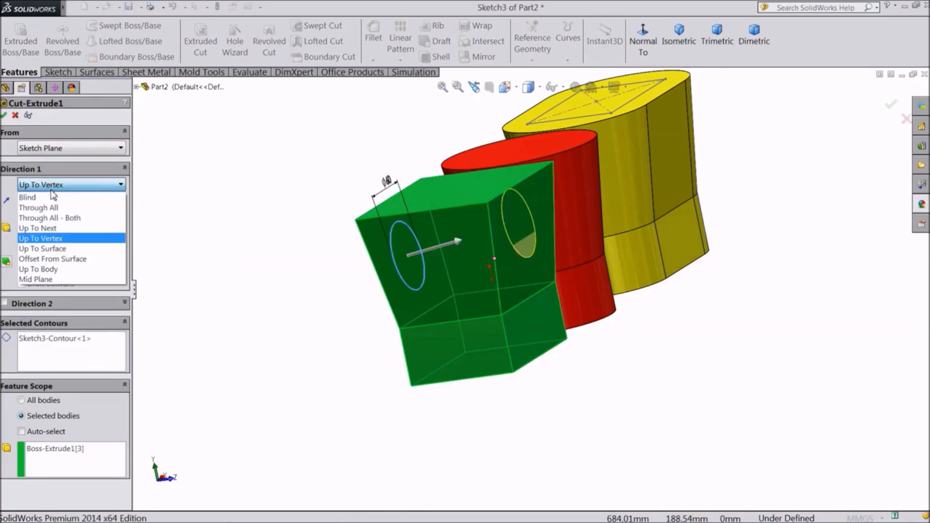
{"action": "left_click", "coordinate": [57, 249]}
{"action": "middle_click_drag", "start_coordinate": [307, 308], "coordinate": [291, 329]}
{"action": "scroll", "coordinate": [436, 286], "scroll_direction": "up", "scroll_amount": 4}
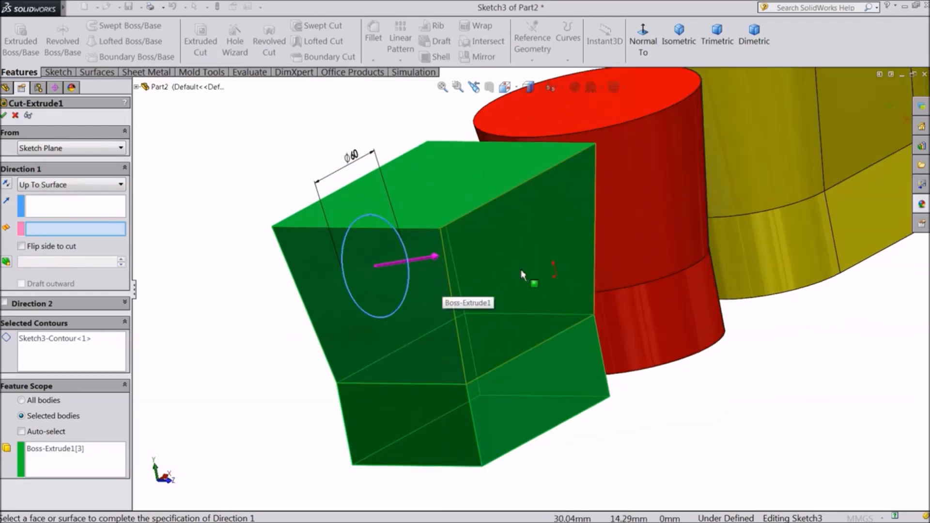
{"action": "left_click", "coordinate": [537, 257]}
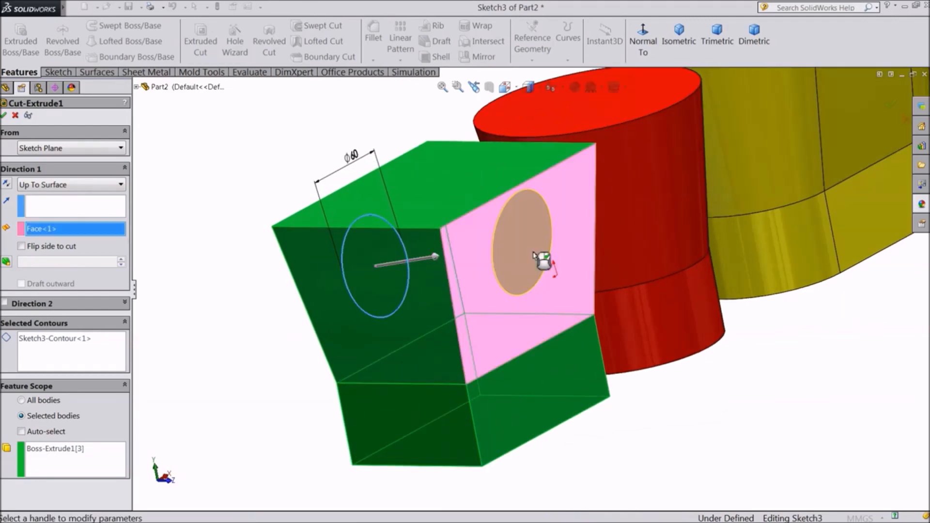
{"action": "left_click", "coordinate": [4, 116]}
Step: Edit the circular cut to use the Mid Plane end condition with a total depth of 290 mm
{"action": "mouse_move", "coordinate": [224, 243]}
{"action": "middle_mouse_down"}
{"action": "mouse_move", "coordinate": [285, 234]}
{"action": "mouse_move", "coordinate": [223, 222]}
{"action": "mouse_move", "coordinate": [233, 230]}
{"action": "middle_mouse_up"}
{"action": "left_click", "coordinate": [13, 266]}
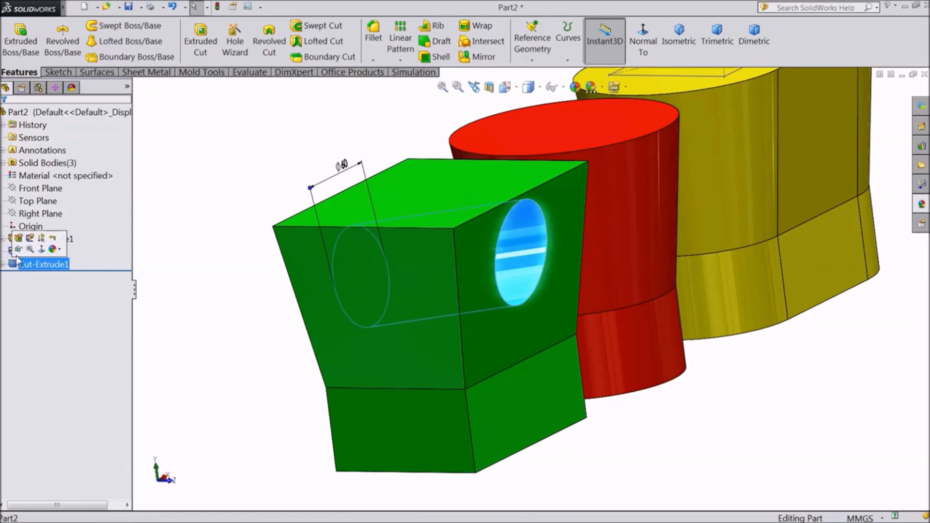
{"action": "left_click", "coordinate": [25, 243]}
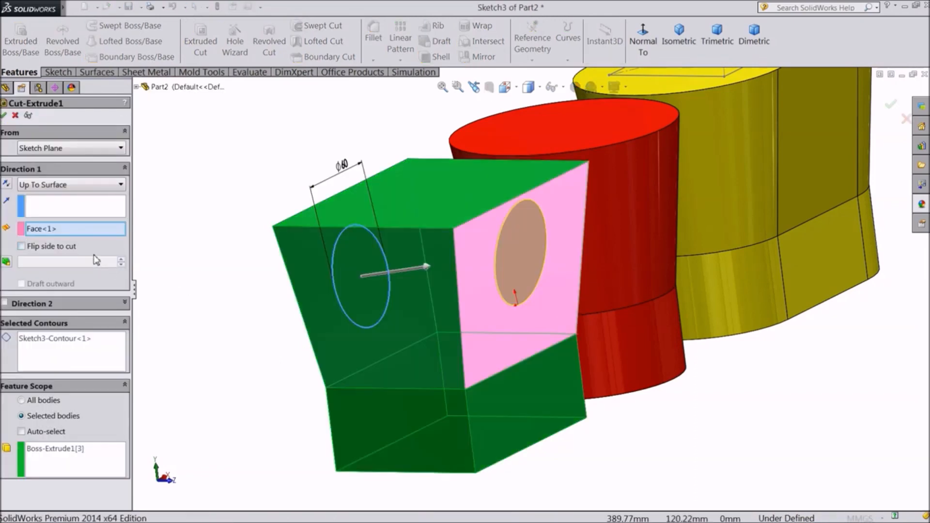
{"action": "left_click", "coordinate": [69, 185]}
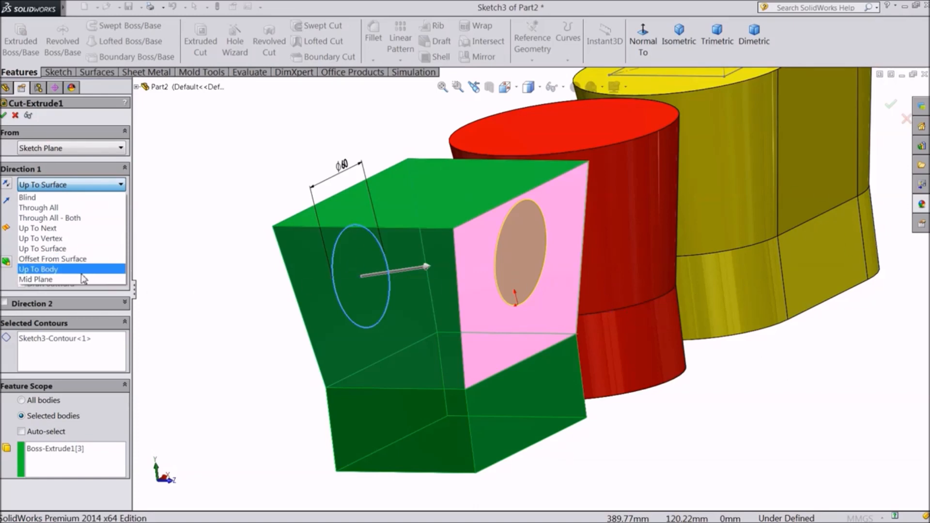
{"action": "left_click", "coordinate": [38, 279]}
{"action": "middle_click_drag", "start_coordinate": [203, 291], "coordinate": [289, 284]}
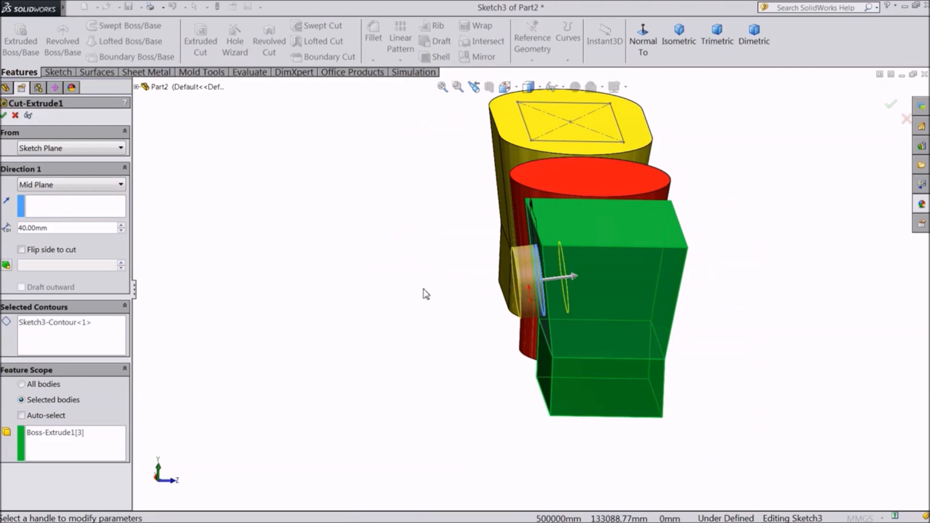
{"action": "left_click_drag", "start_coordinate": [580, 280], "coordinate": [709, 286]}
{"action": "scroll", "coordinate": [551, 255], "scroll_direction": "down", "scroll_amount": 1}
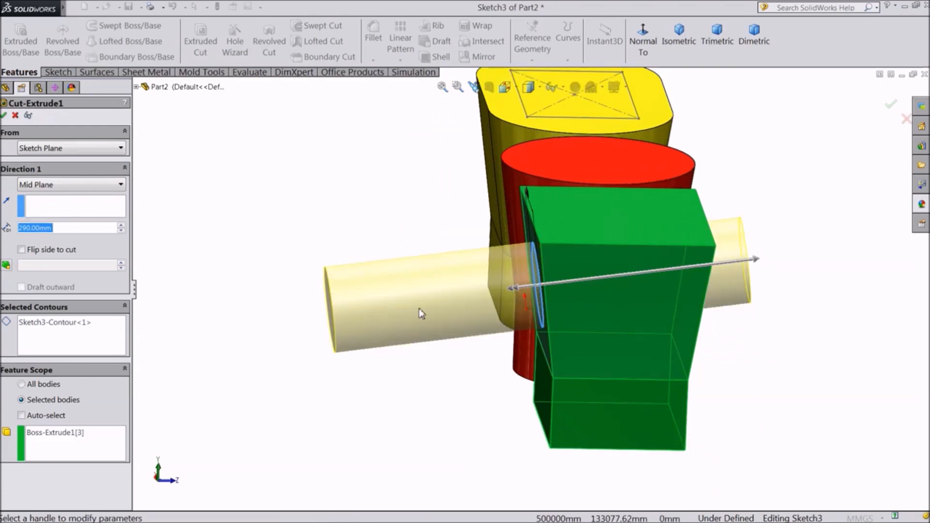
{"action": "left_click", "coordinate": [417, 358]}
{"action": "middle_click_drag", "start_coordinate": [419, 361], "coordinate": [436, 357]}
{"action": "scroll", "coordinate": [505, 280], "scroll_direction": "up", "scroll_amount": 2}
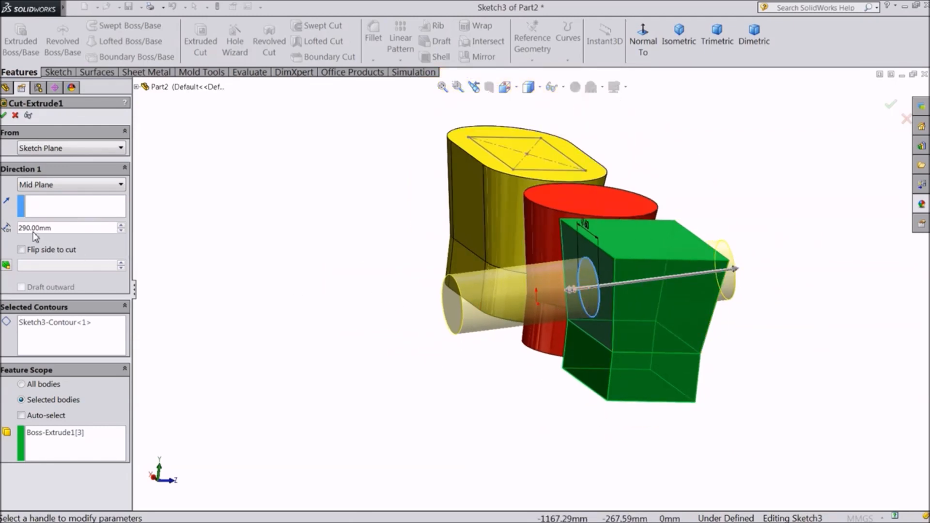
Step: Change the circular cut's end condition to Blind and add a Blind second direction with a depth of 125 mm
{"action": "left_click", "coordinate": [34, 190]}
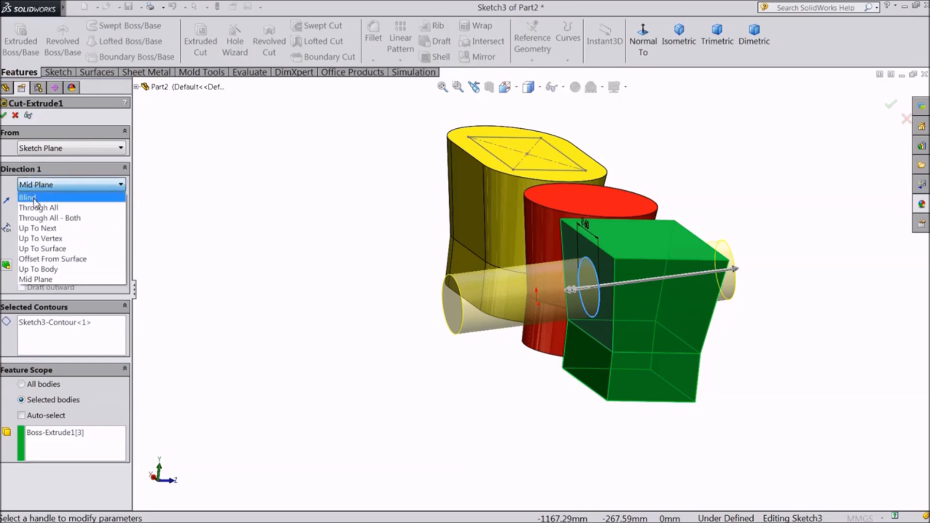
{"action": "left_click", "coordinate": [35, 198]}
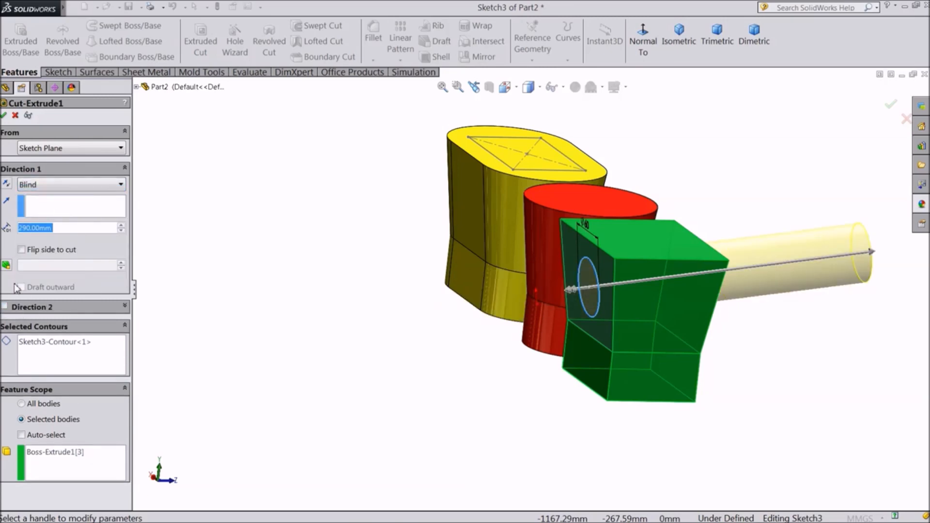
{"action": "left_click", "coordinate": [4, 307]}
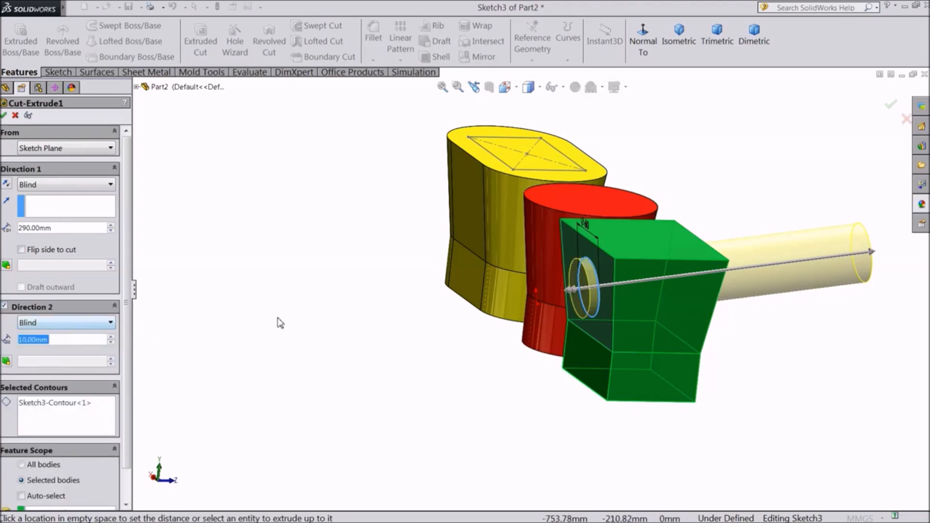
{"action": "left_click_drag", "start_coordinate": [569, 290], "coordinate": [497, 298]}
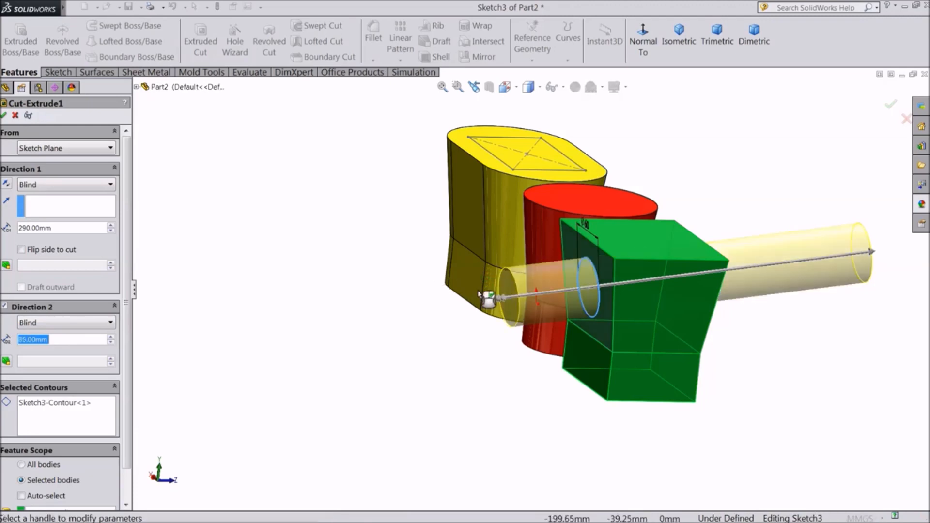
{"action": "left_click", "coordinate": [111, 338]}
{"action": "left_click", "coordinate": [111, 337]}
{"action": "left_click", "coordinate": [111, 338]}
{"action": "left_click", "coordinate": [111, 337]}
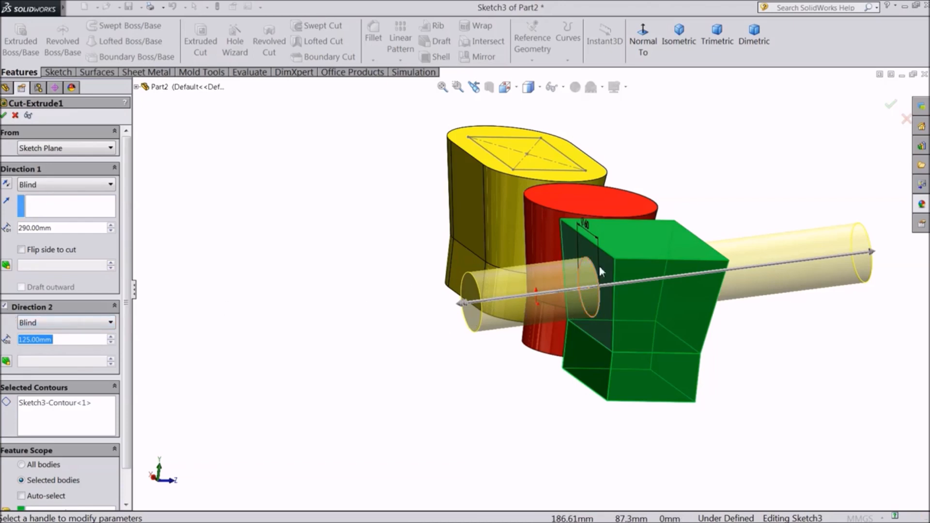
Step: Remove the circular cut's second direction and finish the cut with the Through All end condition
{"action": "left_click", "coordinate": [4, 307]}
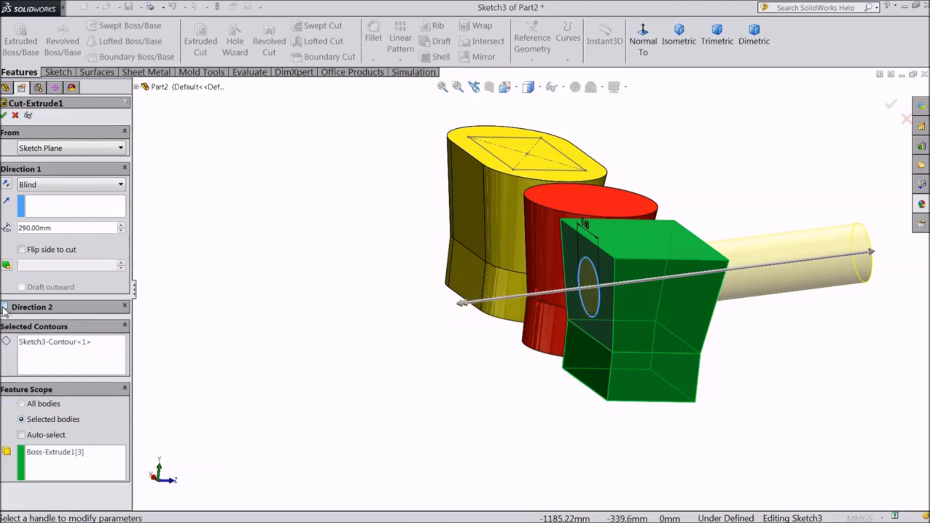
{"action": "left_click", "coordinate": [78, 359]}
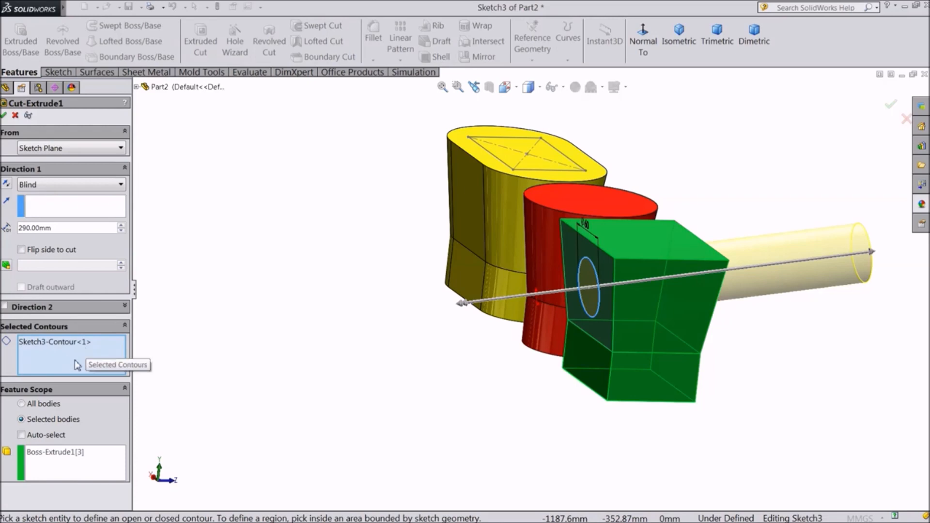
{"action": "scroll", "coordinate": [623, 316], "scroll_direction": "down", "scroll_amount": 1}
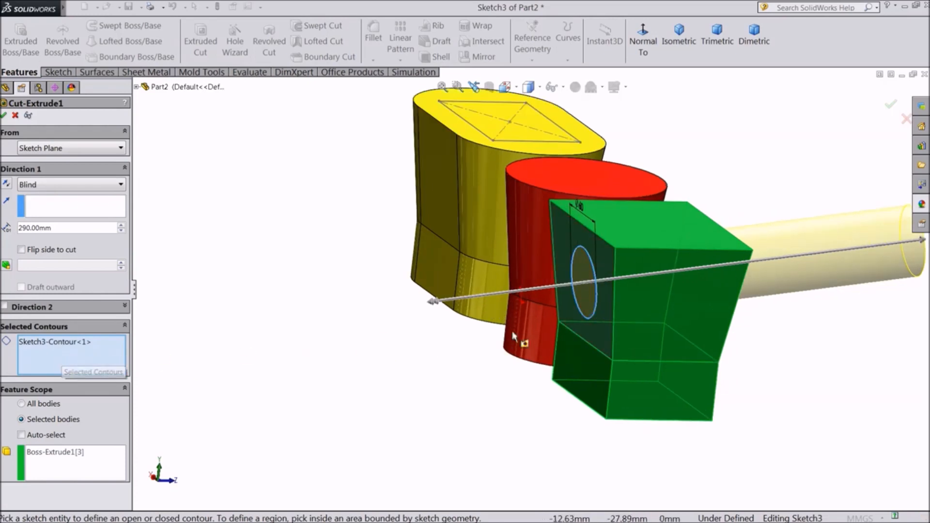
{"action": "left_click", "coordinate": [592, 314]}
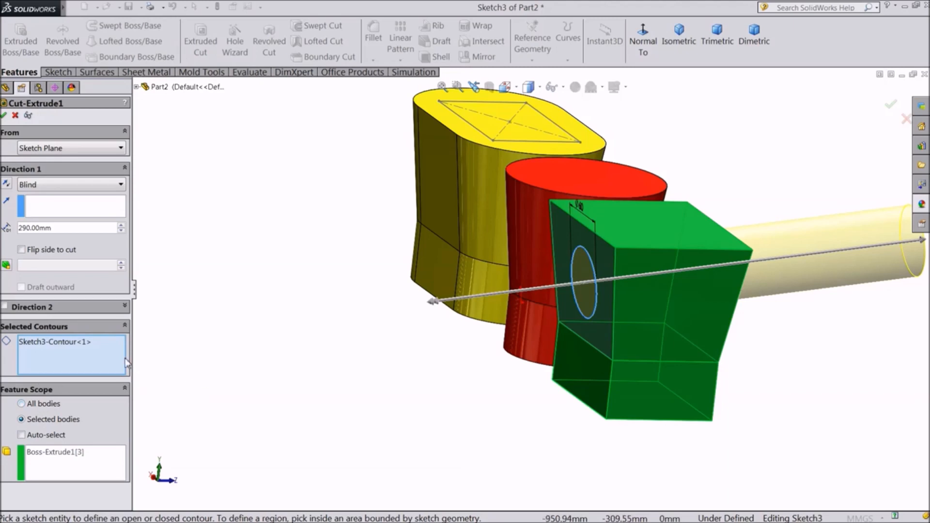
{"action": "middle_click_drag", "start_coordinate": [304, 299], "coordinate": [166, 283]}
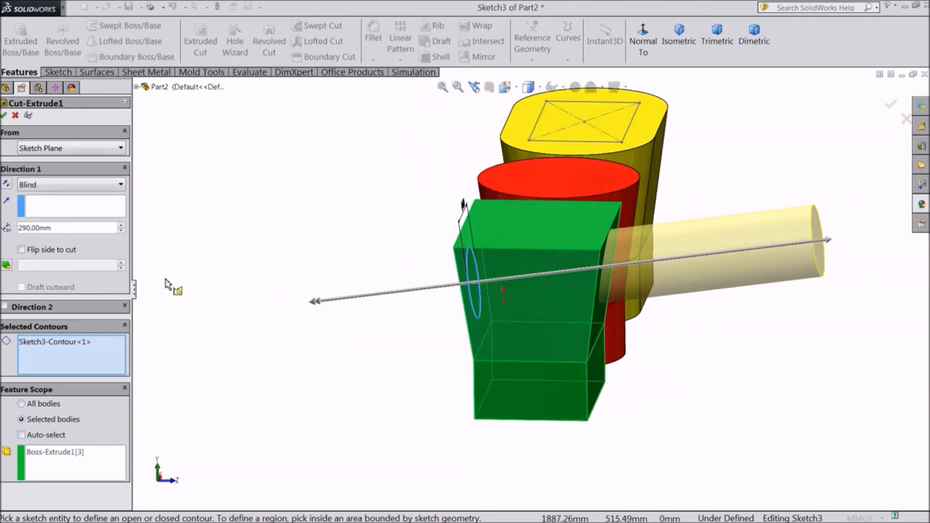
{"action": "left_click", "coordinate": [32, 188]}
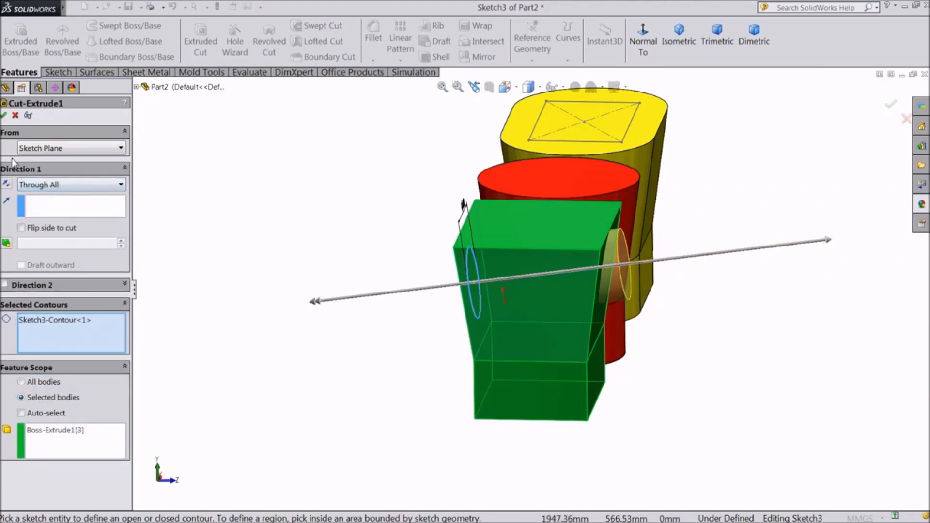
{"action": "left_click", "coordinate": [4, 116]}
{"action": "middle_click_drag", "start_coordinate": [390, 349], "coordinate": [313, 333]}
{"action": "scroll", "coordinate": [391, 240], "scroll_direction": "up", "scroll_amount": 3}
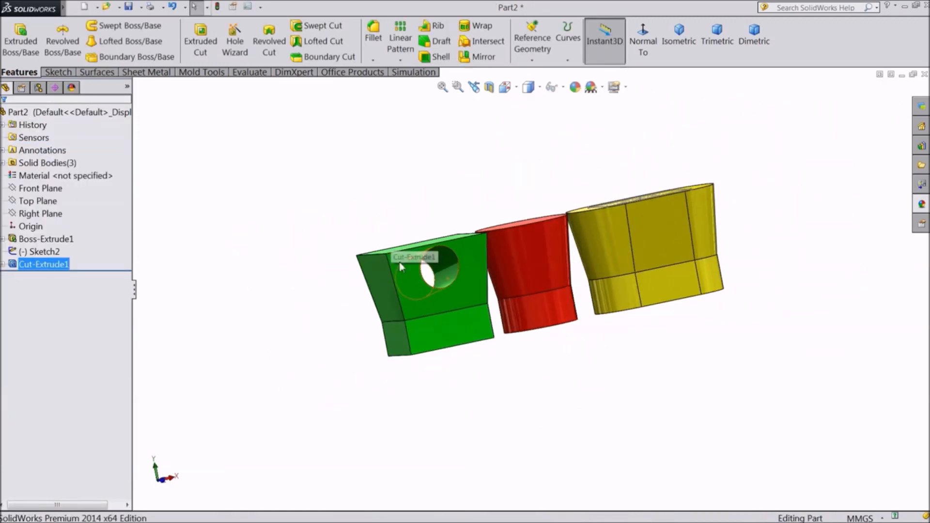
{"action": "middle_click_drag", "start_coordinate": [324, 291], "coordinate": [468, 380]}
{"action": "scroll", "coordinate": [499, 184], "scroll_direction": "down", "scroll_amount": 3}
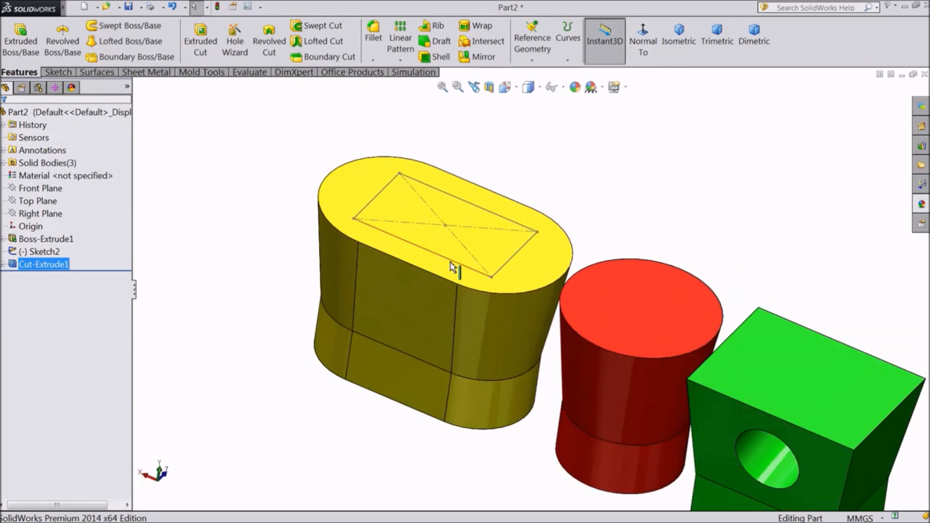
{"action": "left_click", "coordinate": [451, 266]}
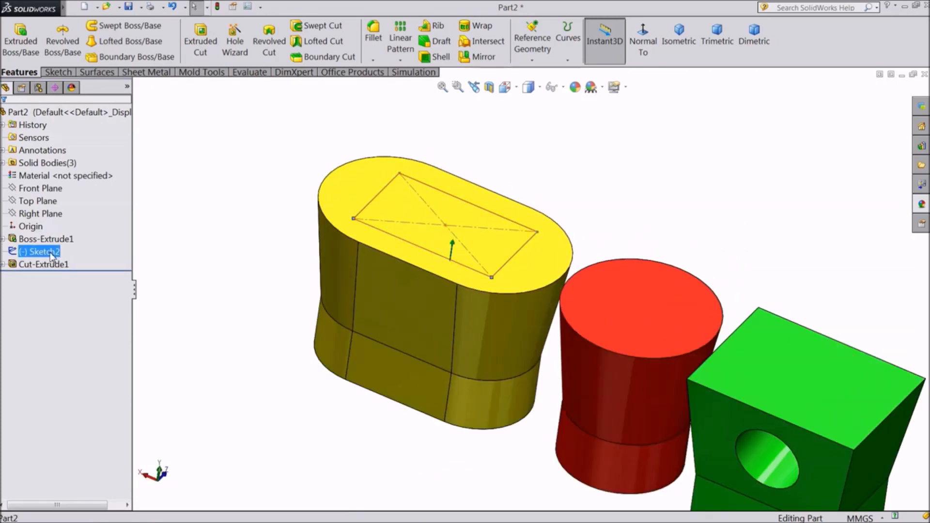
{"action": "left_click", "coordinate": [201, 46]}
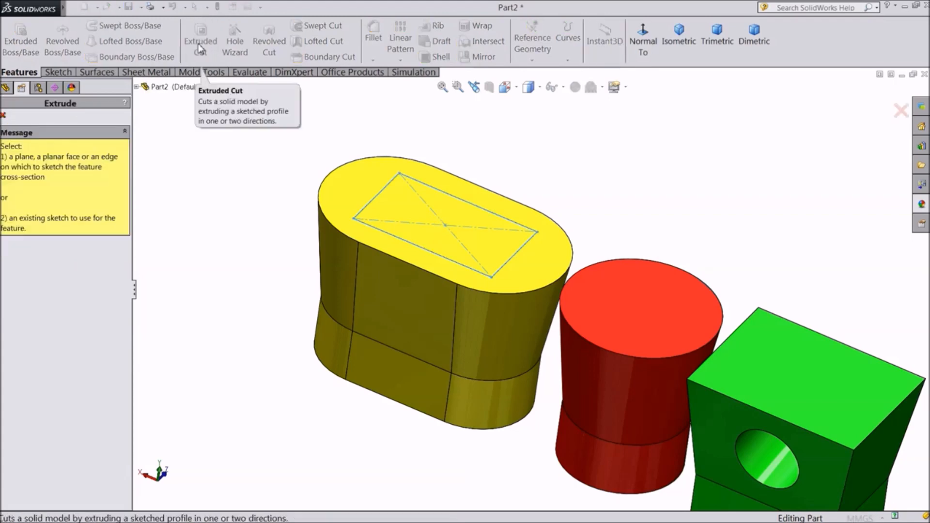
{"action": "left_click", "coordinate": [4, 115]}
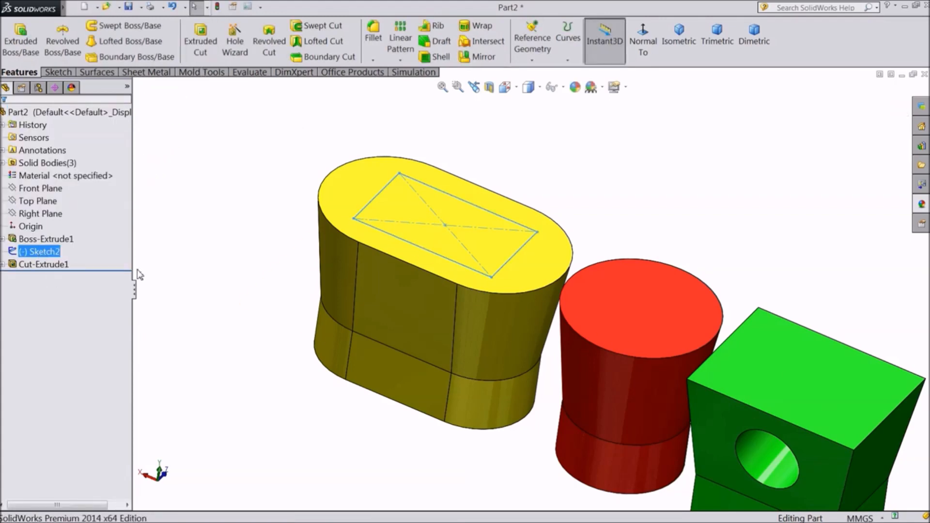
Step: Create a Blind 40 mm extruded cut from the rectangle sketch on the yellow body, with Flip side to cut enabled
{"action": "left_click", "coordinate": [26, 256]}
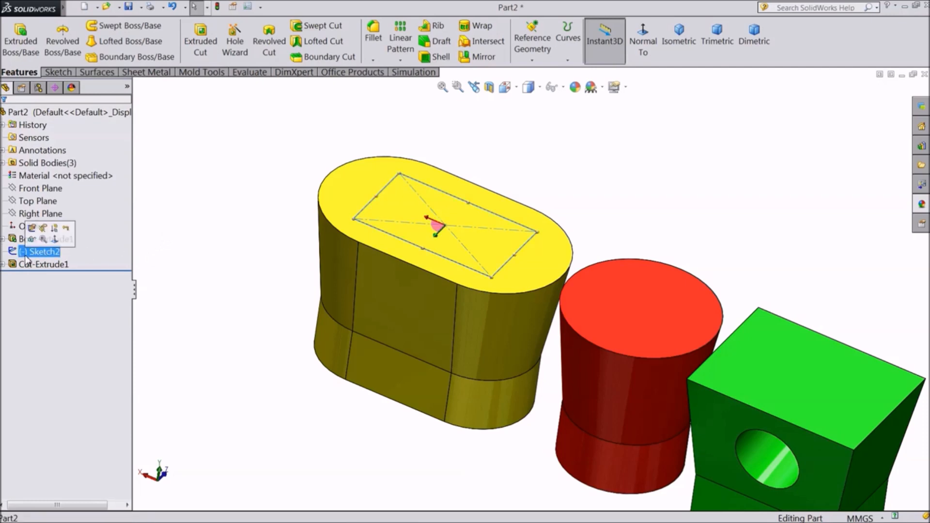
{"action": "left_click", "coordinate": [199, 45]}
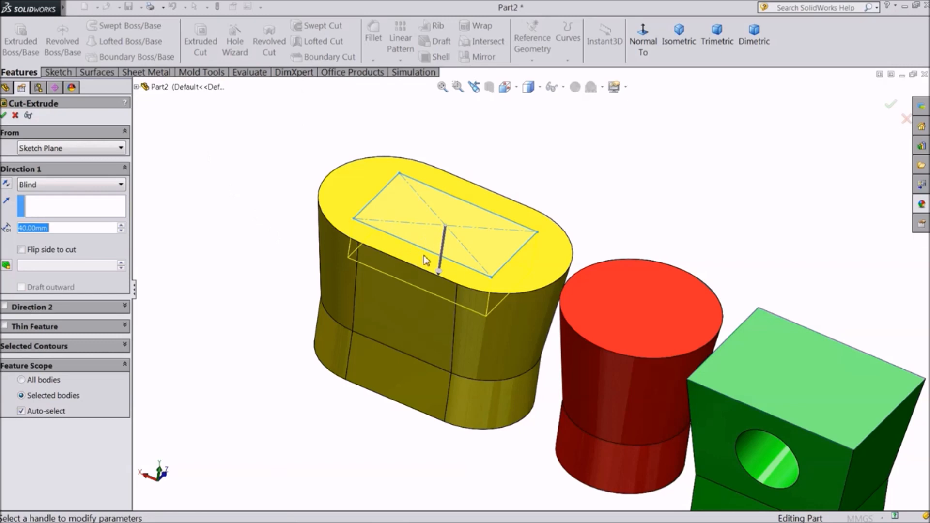
{"action": "mouse_move", "coordinate": [242, 315]}
{"action": "middle_mouse_down"}
{"action": "mouse_move", "coordinate": [295, 333]}
{"action": "mouse_move", "coordinate": [232, 307]}
{"action": "middle_mouse_up"}
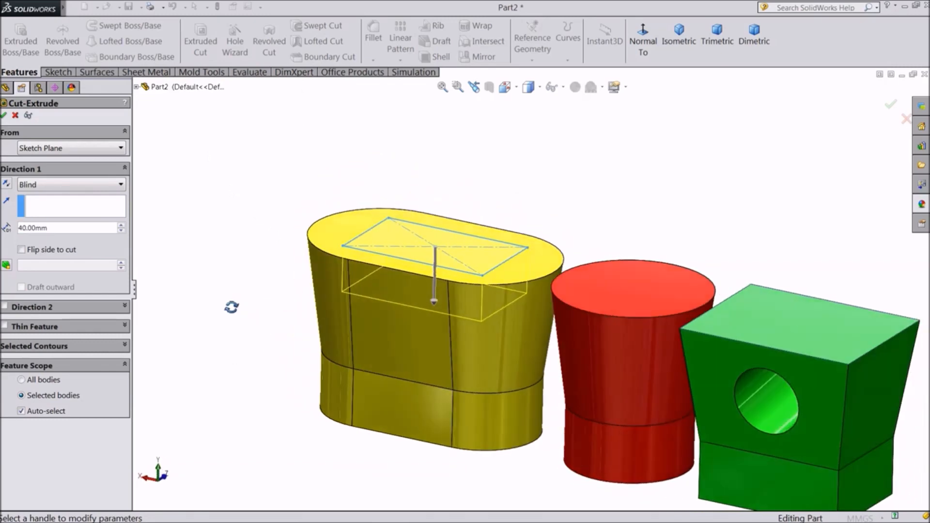
{"action": "scroll", "coordinate": [468, 304], "scroll_direction": "down", "scroll_amount": 2}
{"action": "scroll", "coordinate": [533, 330], "scroll_direction": "up", "scroll_amount": 2}
{"action": "scroll", "coordinate": [523, 334], "scroll_direction": "down", "scroll_amount": 4}
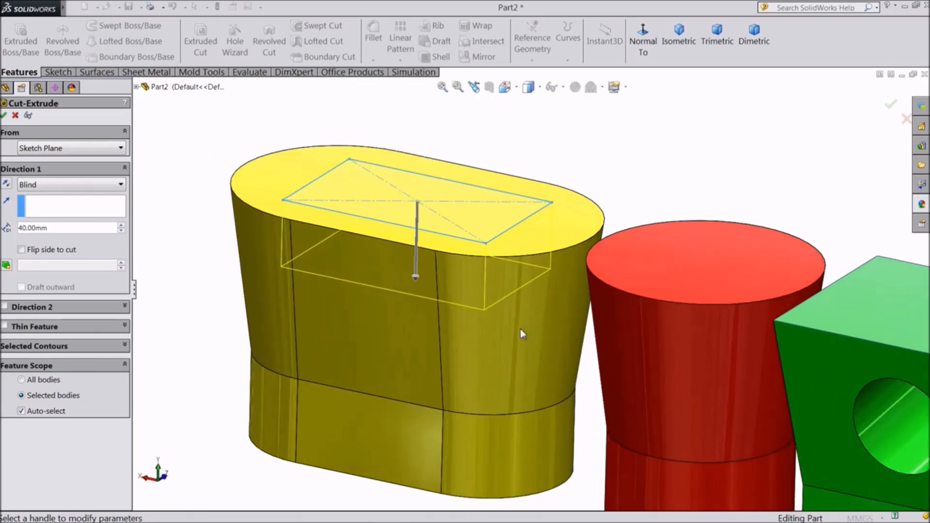
{"action": "scroll", "coordinate": [514, 327], "scroll_direction": "up", "scroll_amount": 1}
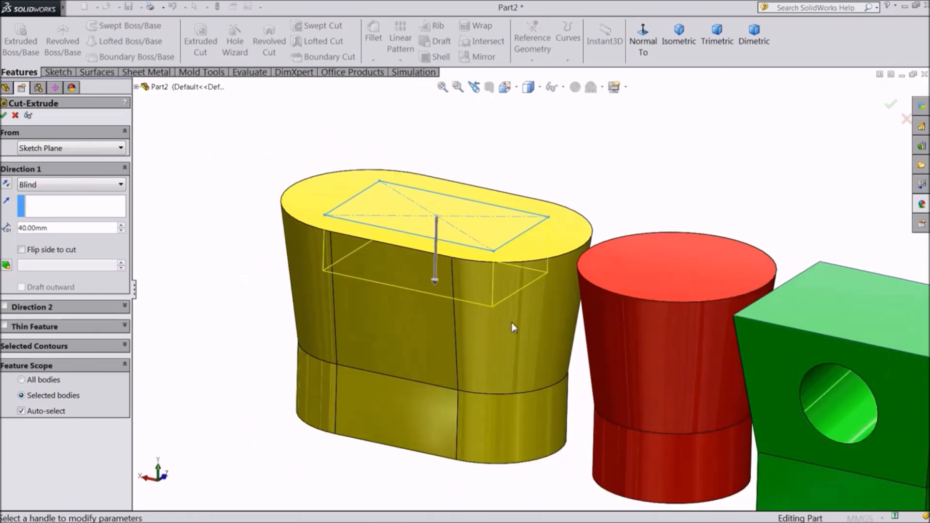
{"action": "left_click", "coordinate": [58, 184]}
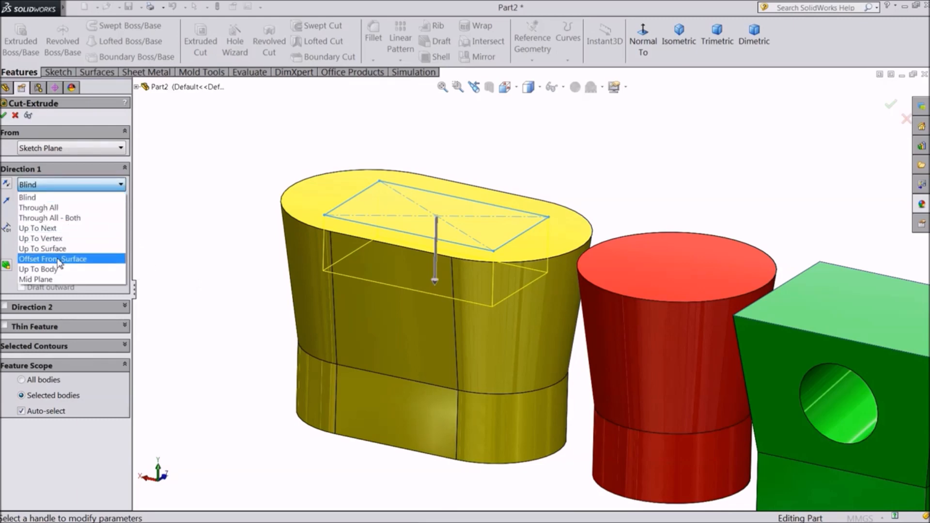
{"action": "left_click", "coordinate": [57, 182]}
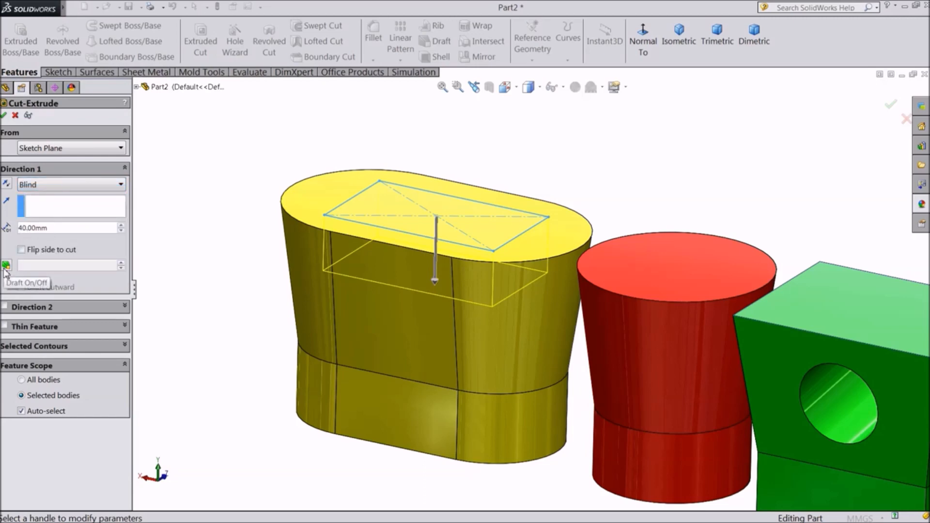
{"action": "left_click", "coordinate": [21, 250]}
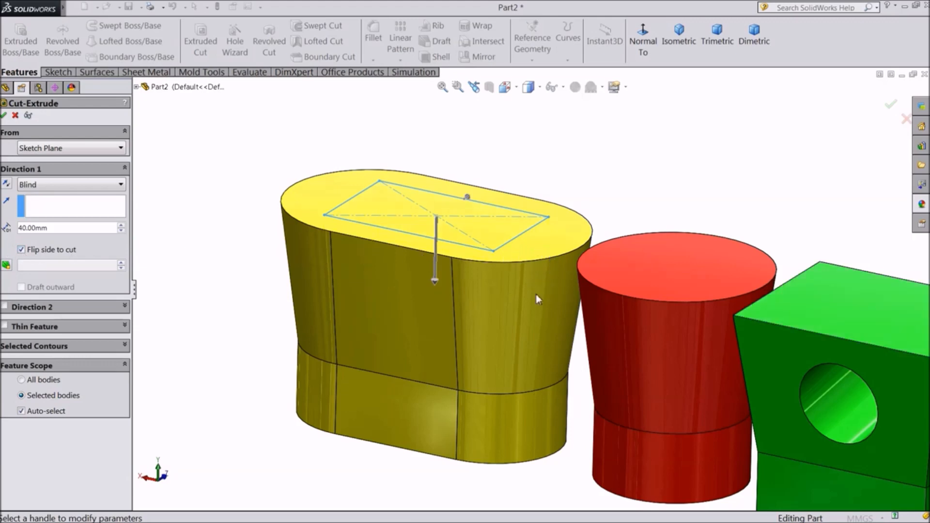
{"action": "left_click", "coordinate": [3, 115]}
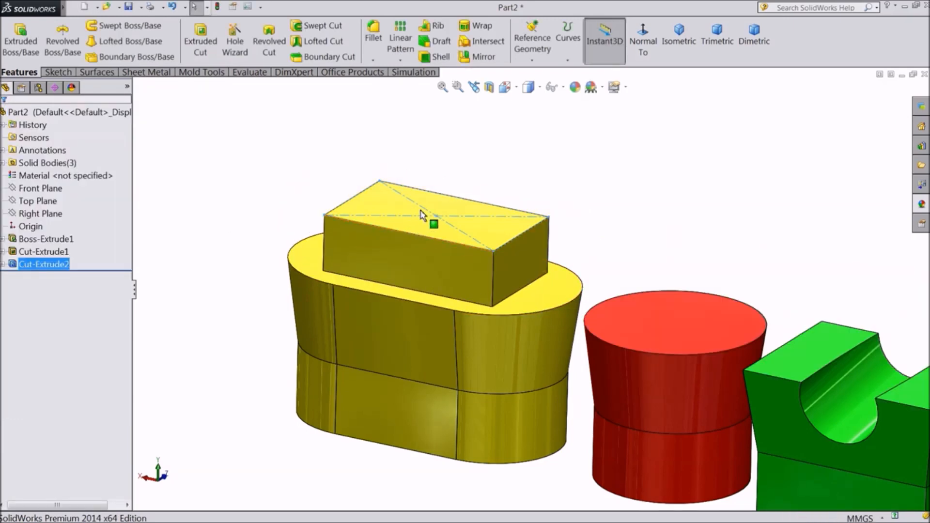
Step: Edit the rectangular cut and disable Flip side to cut
{"action": "left_click", "coordinate": [12, 266]}
{"action": "left_click", "coordinate": [21, 241]}
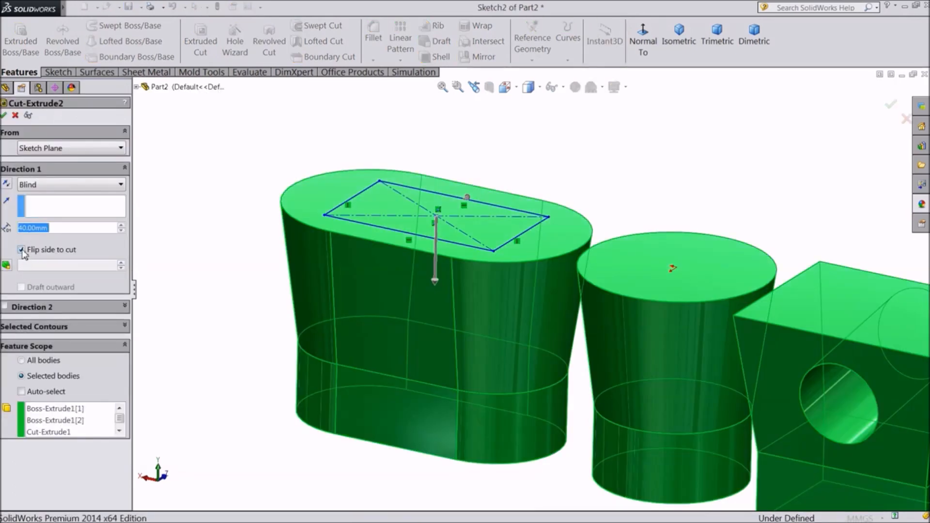
{"action": "left_click", "coordinate": [21, 250]}
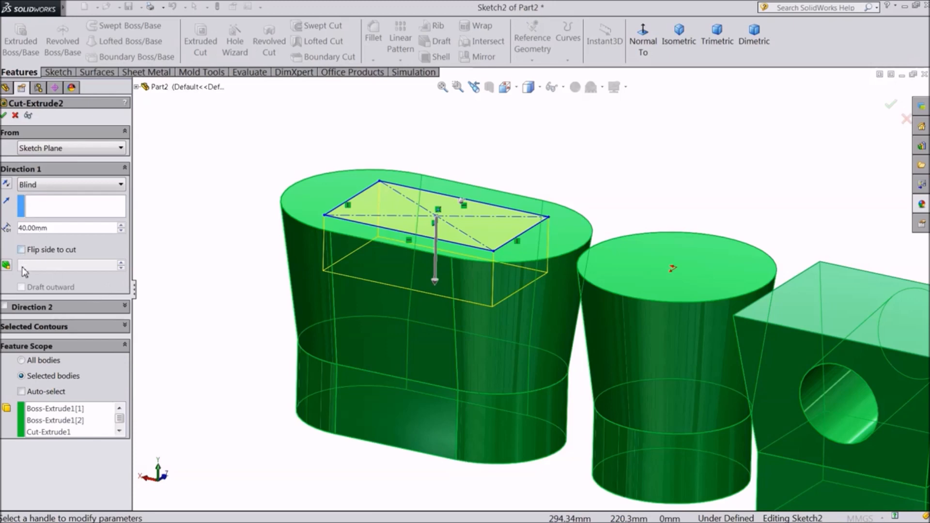
Step: Apply draft to the rectangular cut and set the draft angle to 21 degrees
{"action": "left_click", "coordinate": [7, 266]}
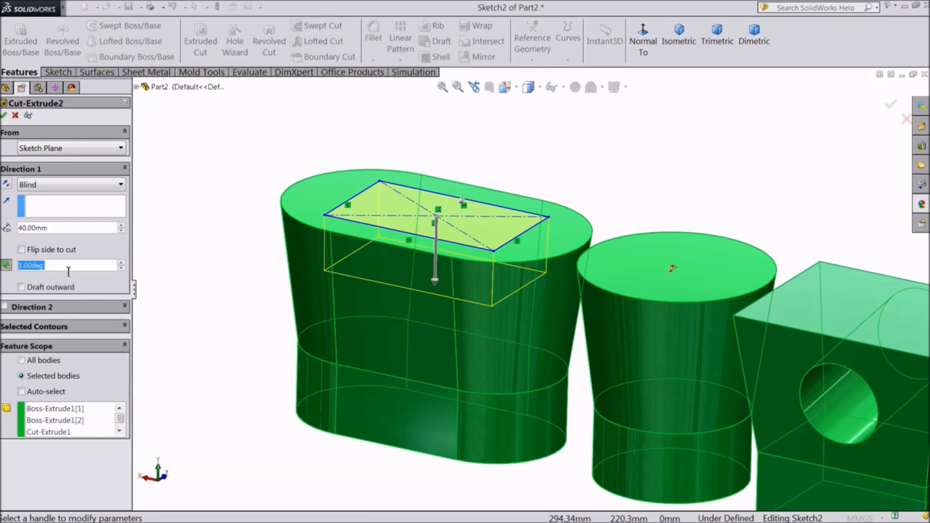
{"action": "left_click", "coordinate": [120, 264]}
{"action": "left_click", "coordinate": [121, 264]}
{"action": "left_click", "coordinate": [121, 264]}
{"action": "left_click", "coordinate": [120, 264]}
{"action": "left_click", "coordinate": [120, 264]}
{"action": "left_click", "coordinate": [121, 264]}
{"action": "left_click", "coordinate": [121, 264]}
{"action": "left_click", "coordinate": [121, 264]}
{"action": "left_click", "coordinate": [121, 264]}
{"action": "left_click", "coordinate": [121, 264]}
{"action": "left_click", "coordinate": [121, 264]}
{"action": "left_click", "coordinate": [120, 264]}
{"action": "left_click", "coordinate": [120, 264]}
{"action": "left_click", "coordinate": [121, 264]}
{"action": "left_click", "coordinate": [121, 264]}
{"action": "left_click", "coordinate": [120, 264]}
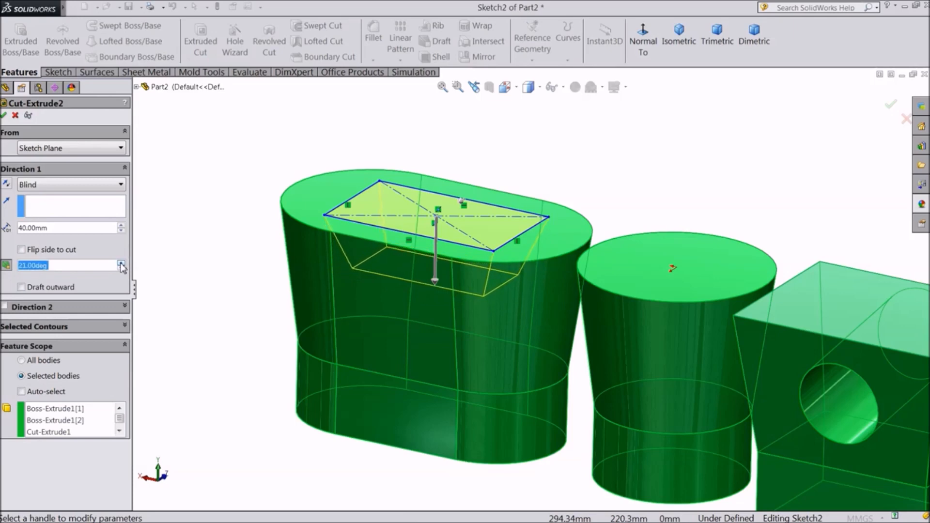
Step: Finish the drafted rectangular cut, then edit it again and turn its draft off
{"action": "left_click", "coordinate": [4, 116]}
{"action": "middle_click_drag", "start_coordinate": [230, 209], "coordinate": [222, 250]}
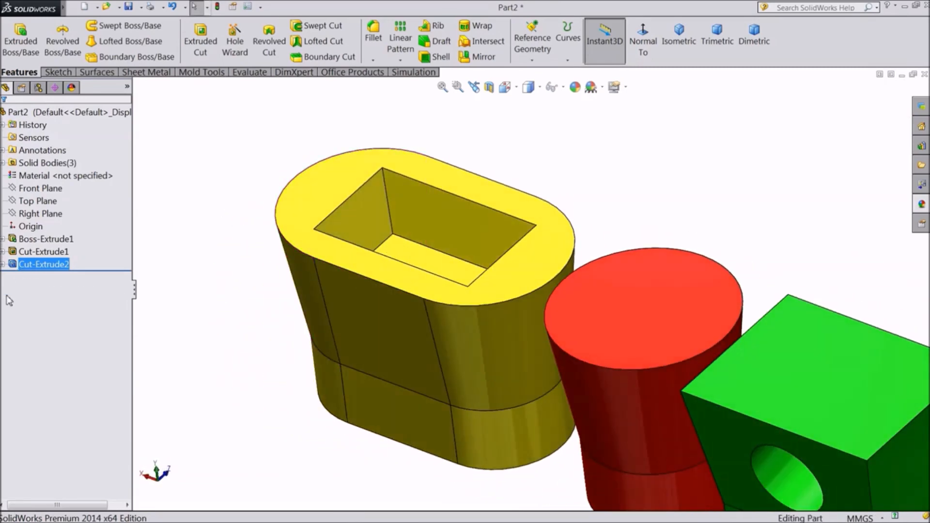
{"action": "left_click", "coordinate": [20, 265]}
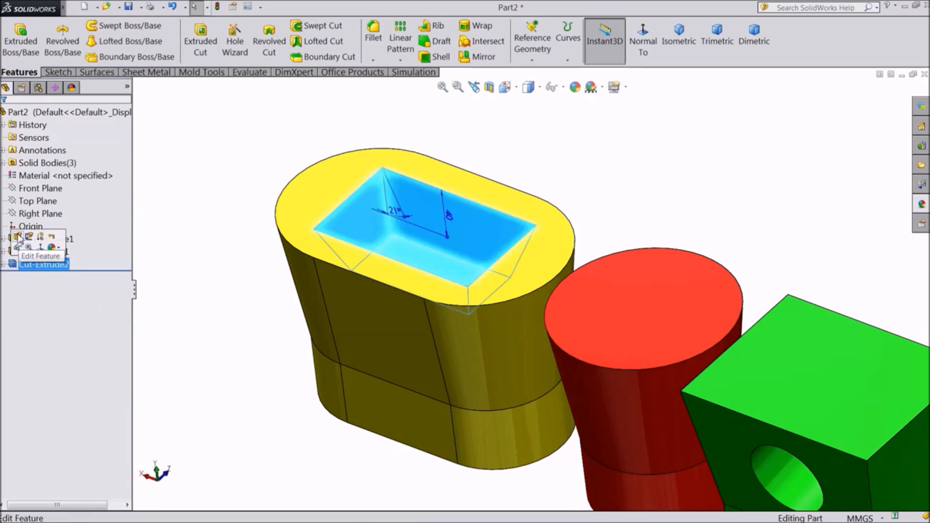
{"action": "left_click", "coordinate": [18, 237]}
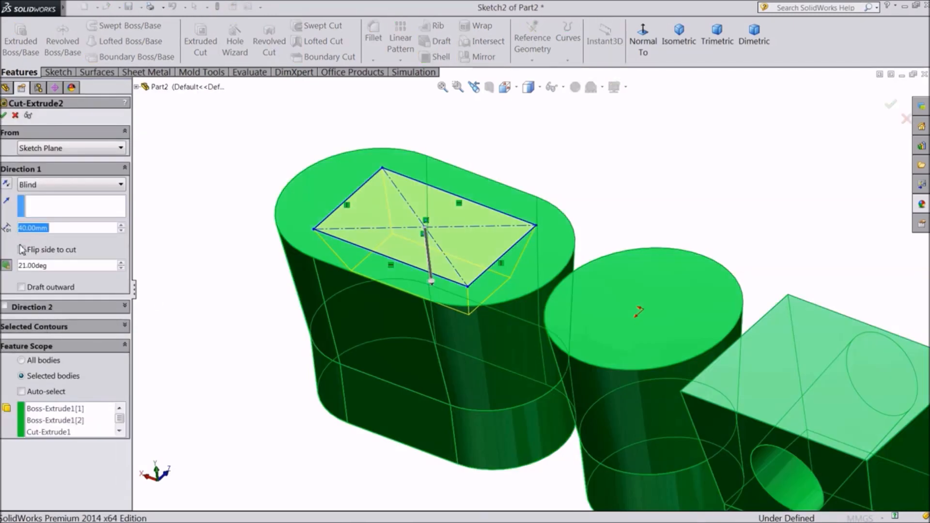
{"action": "left_click", "coordinate": [6, 266]}
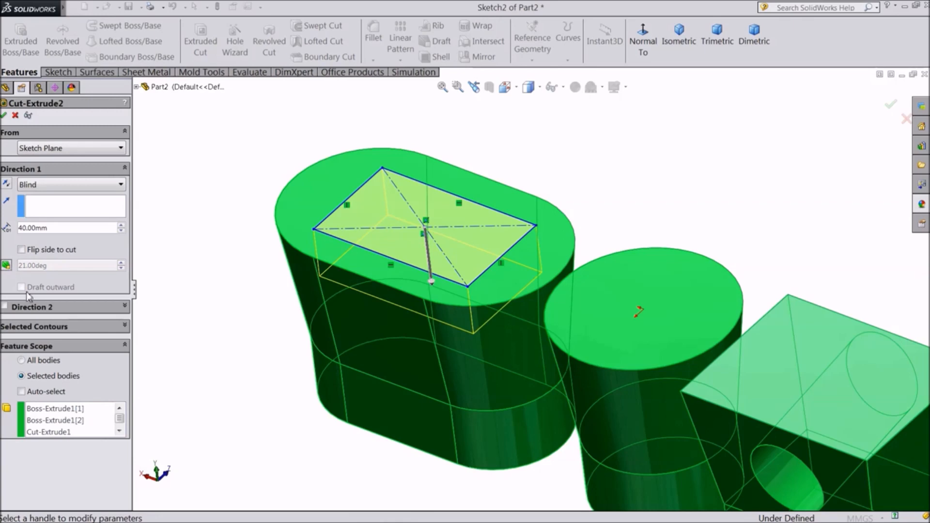
Step: Try a Blind second direction extended to 90 mm on the rectangular cut and turn it off again
{"action": "left_click", "coordinate": [5, 307]}
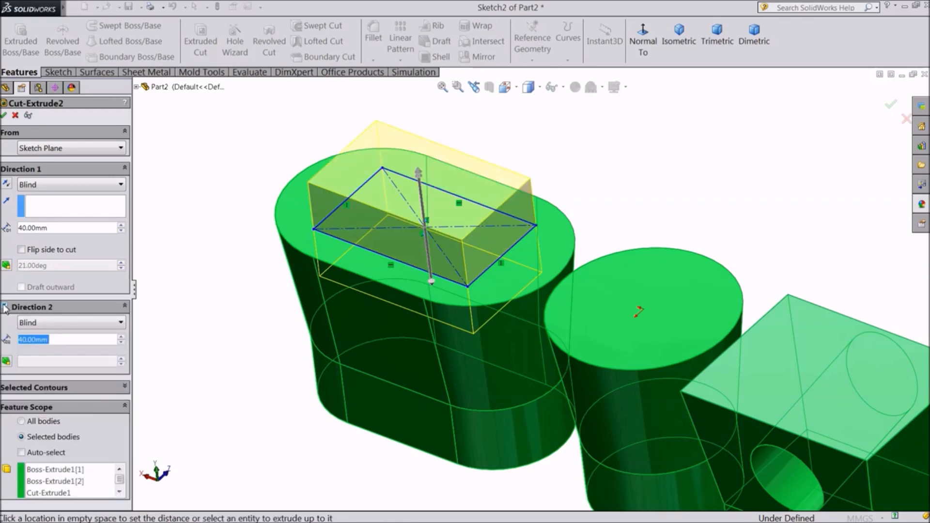
{"action": "middle_click_drag", "start_coordinate": [232, 291], "coordinate": [241, 282]}
{"action": "scroll", "coordinate": [238, 278], "scroll_direction": "up", "scroll_amount": 2}
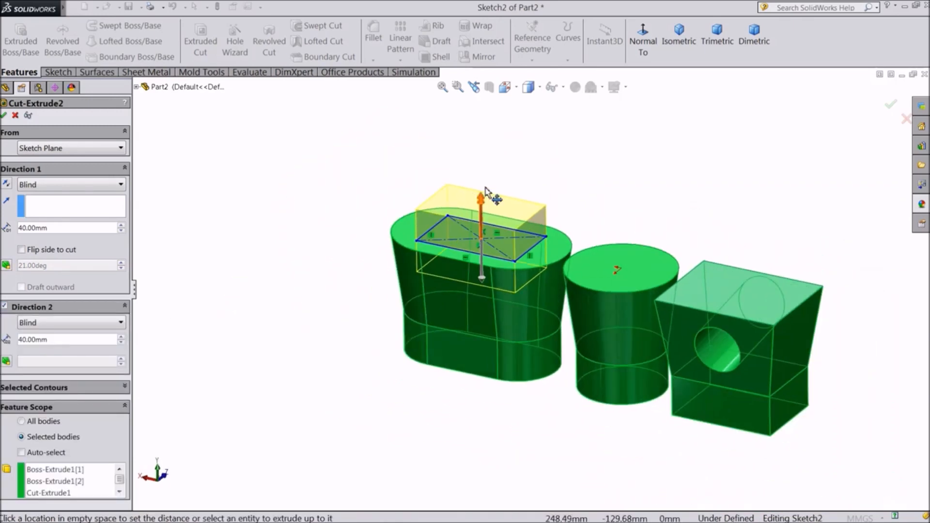
{"action": "scroll", "coordinate": [489, 194], "scroll_direction": "down", "scroll_amount": 3}
{"action": "left_click_drag", "start_coordinate": [485, 238], "coordinate": [496, 181]}
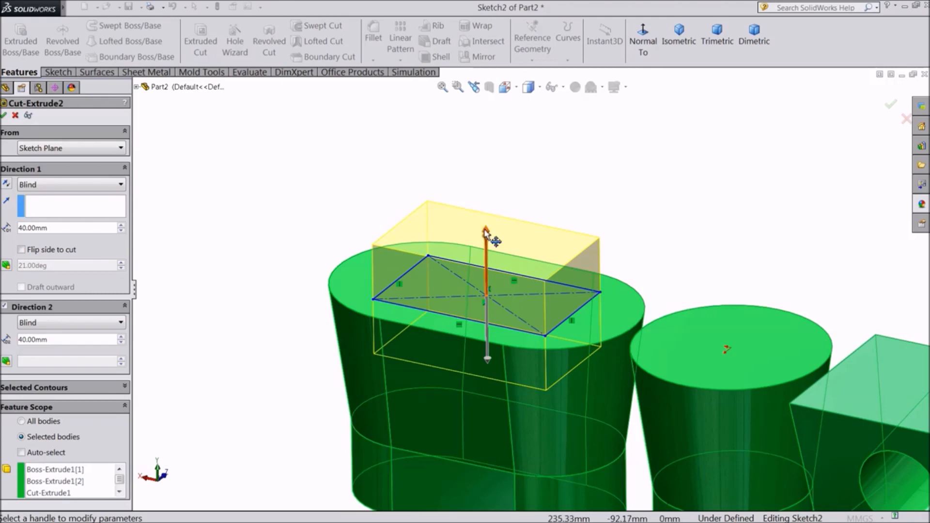
{"action": "left_click_drag", "start_coordinate": [486, 233], "coordinate": [493, 178]}
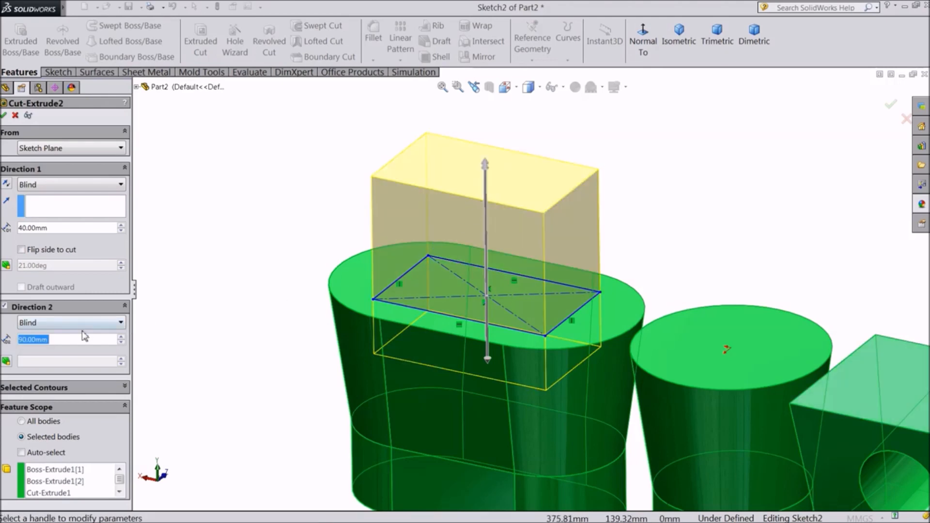
{"action": "left_click", "coordinate": [5, 307]}
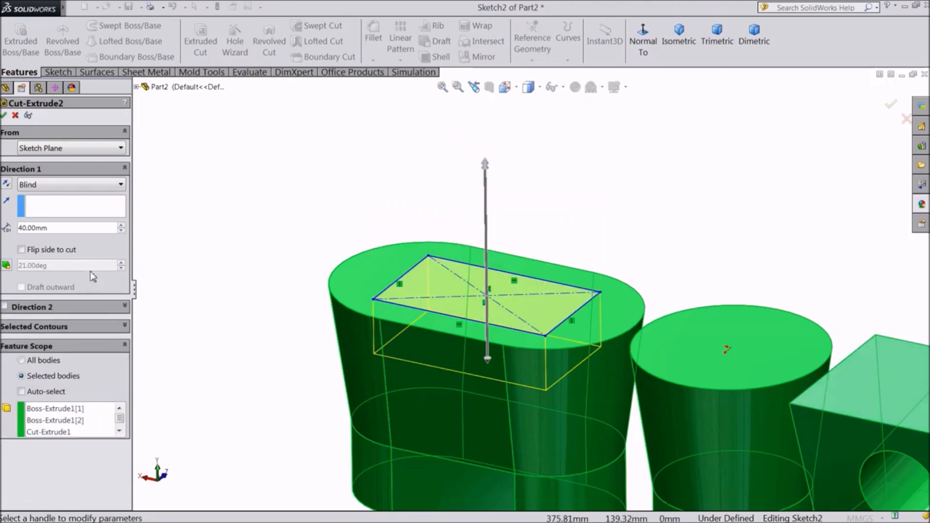
Step: Choose the rectangle's region as the selected contour and finish editing the rectangular cut
{"action": "left_click", "coordinate": [125, 326]}
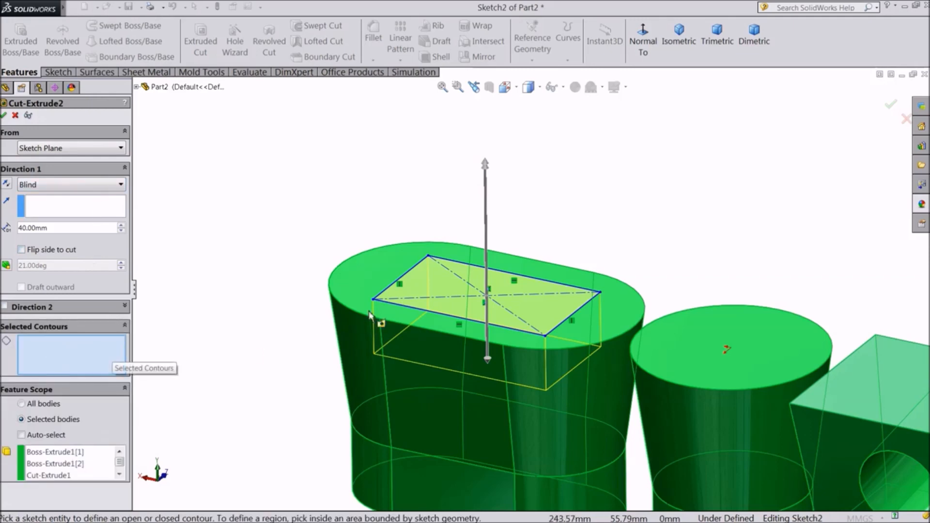
{"action": "left_click", "coordinate": [418, 310]}
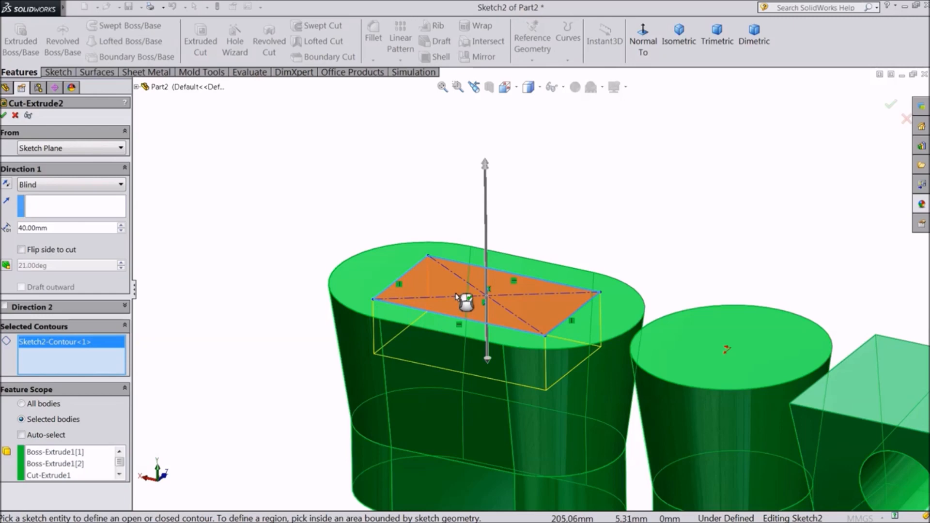
{"action": "scroll", "coordinate": [430, 320], "scroll_direction": "up", "scroll_amount": 1}
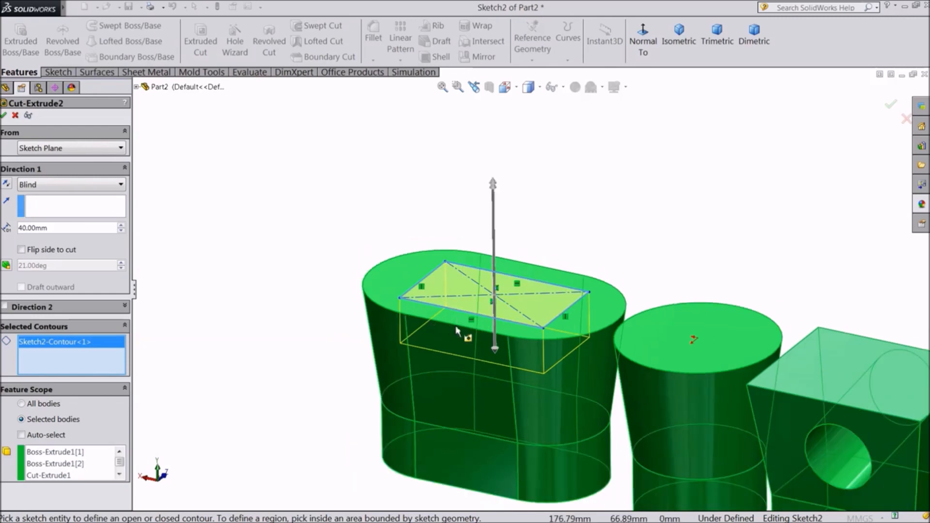
{"action": "scroll", "coordinate": [535, 341], "scroll_direction": "down", "scroll_amount": 1}
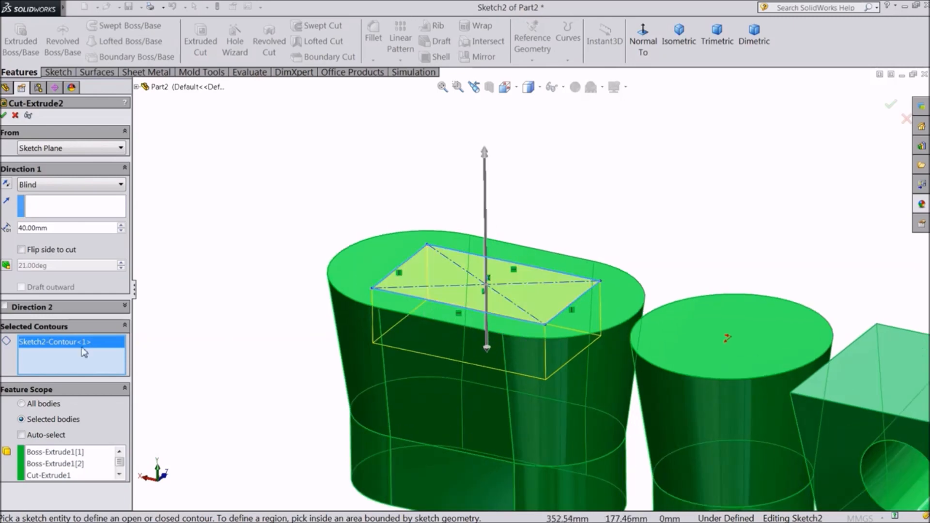
{"action": "left_click", "coordinate": [125, 326]}
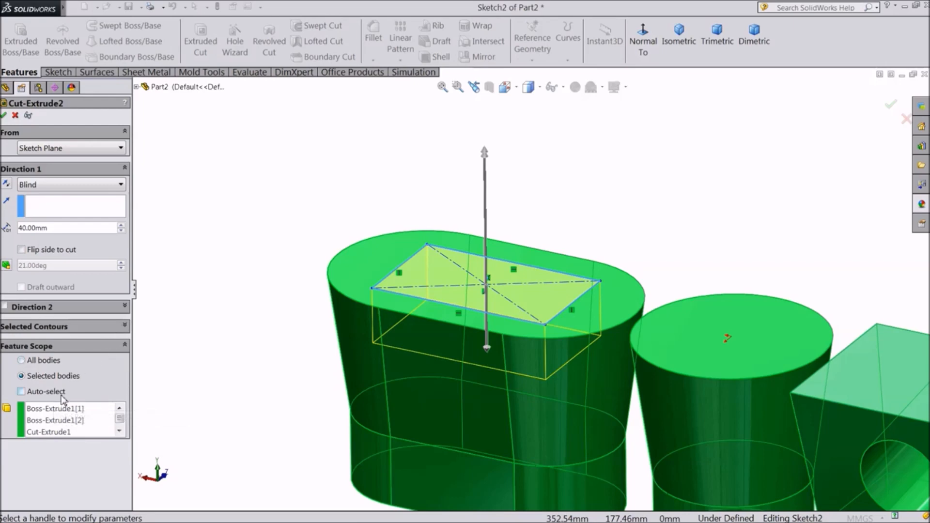
{"action": "left_click", "coordinate": [5, 116]}
{"action": "middle_click_drag", "start_coordinate": [301, 271], "coordinate": [277, 342]}
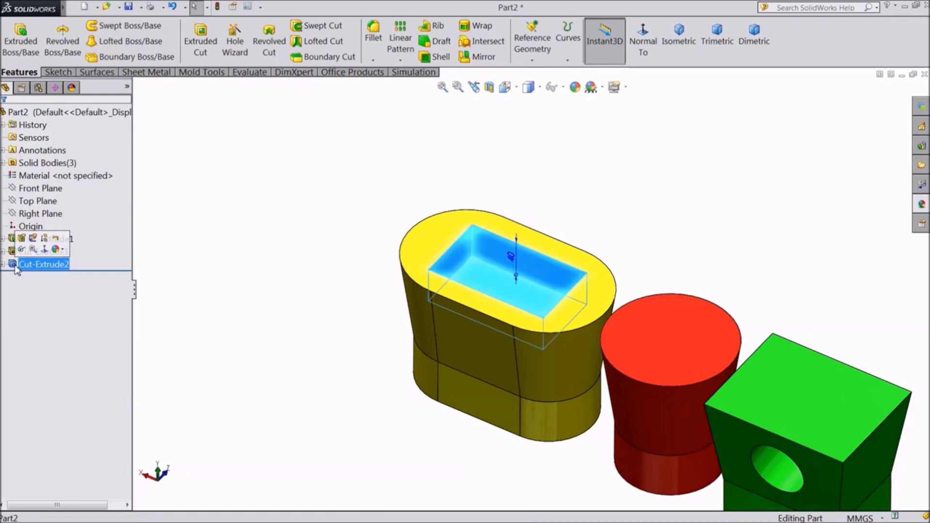
Step: Delete the rectangular cut feature from the yellow body while keeping its sketch
{"action": "left_click", "coordinate": [30, 239]}
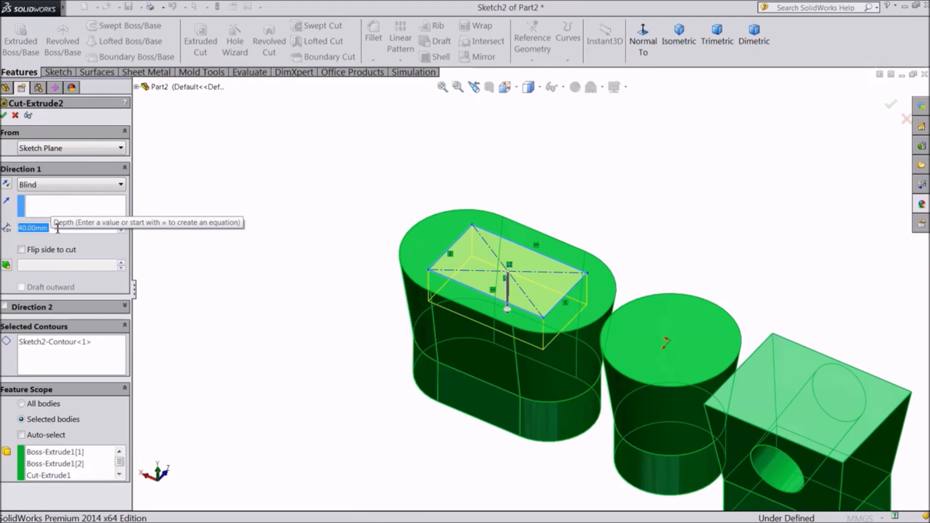
{"action": "left_click", "coordinate": [15, 117]}
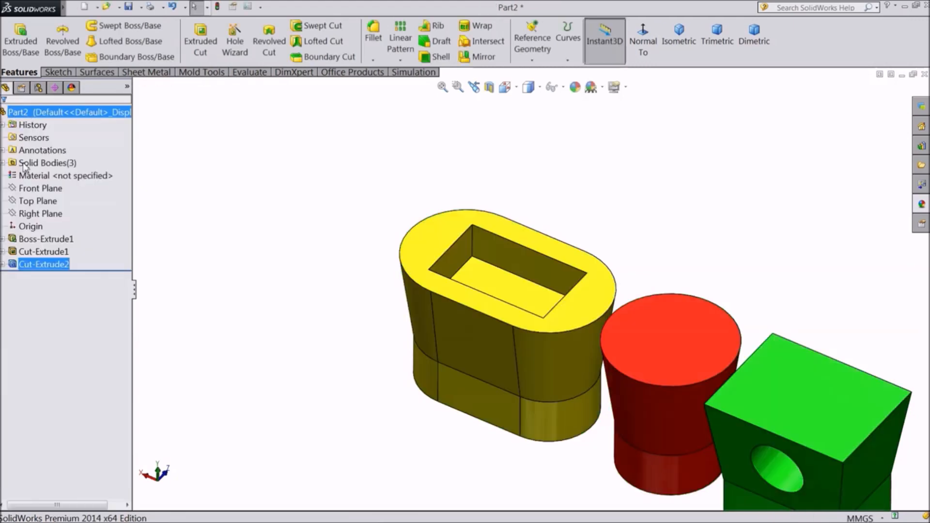
{"action": "right_click", "coordinate": [34, 265]}
{"action": "left_click", "coordinate": [59, 333]}
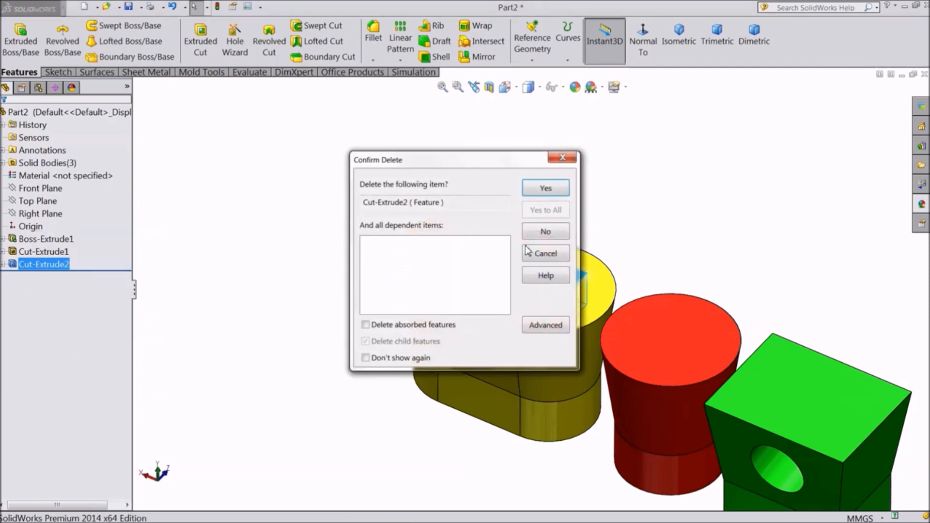
{"action": "left_click", "coordinate": [533, 192]}
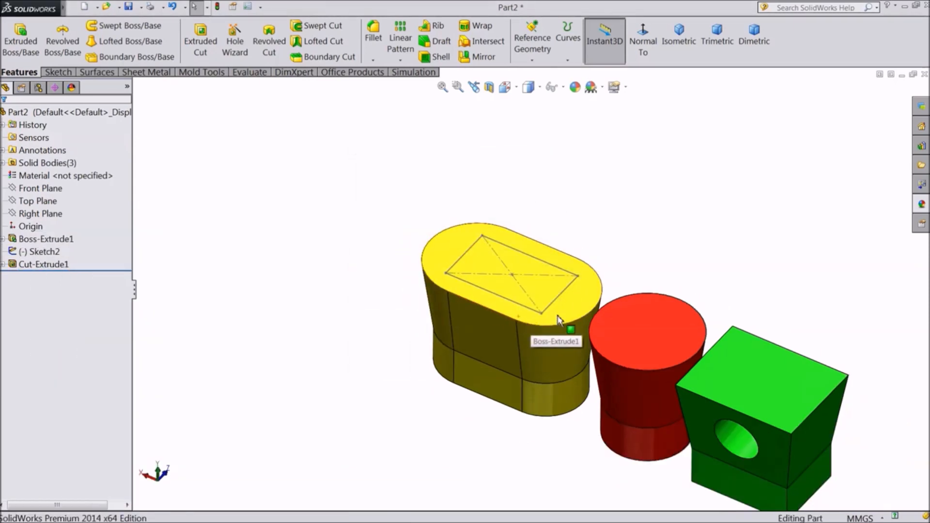
Step: Start a sketch on the yellow body's slot-shaped bottom face and convert the face's outline into sketch entities
{"action": "scroll", "coordinate": [512, 322], "scroll_direction": "down", "scroll_amount": 1}
{"action": "scroll", "coordinate": [533, 303], "scroll_direction": "up", "scroll_amount": 3}
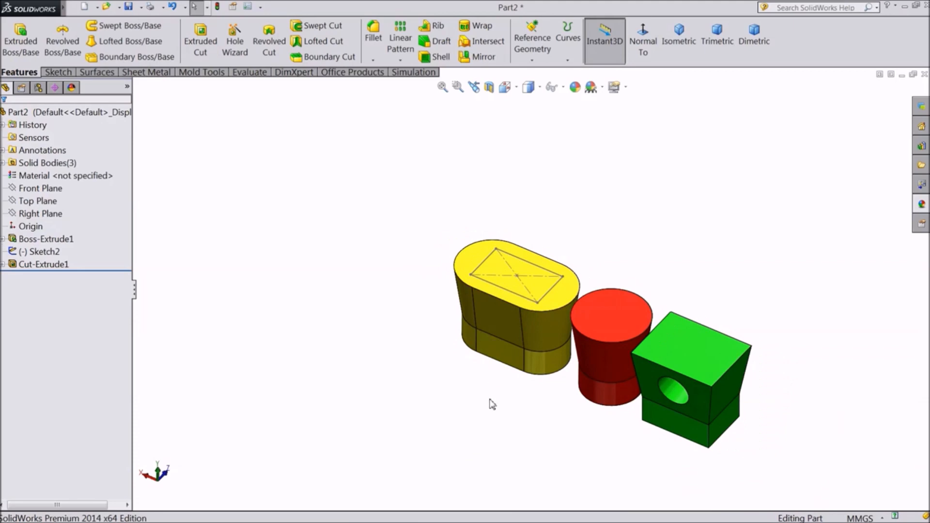
{"action": "middle_click_drag", "start_coordinate": [486, 406], "coordinate": [503, 222]}
{"action": "middle_click_drag", "start_coordinate": [343, 377], "coordinate": [364, 323]}
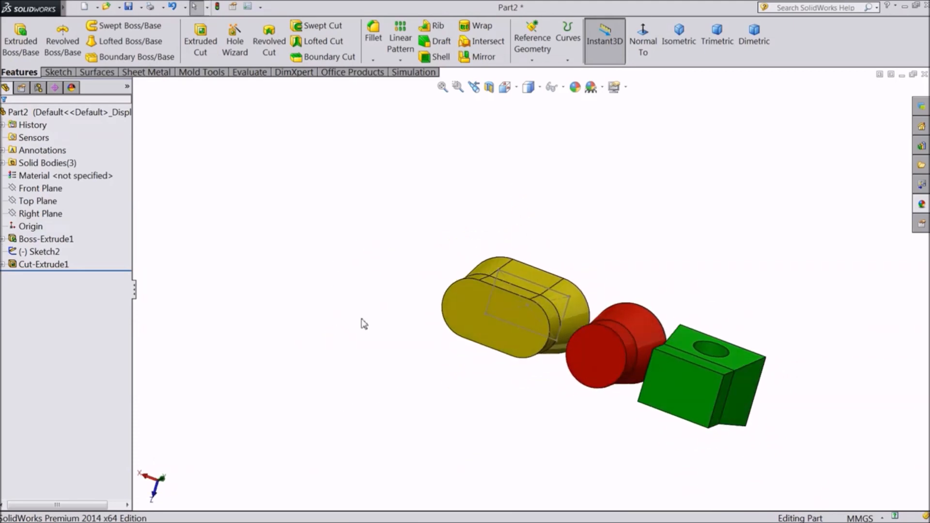
{"action": "scroll", "coordinate": [609, 327], "scroll_direction": "down", "scroll_amount": 3}
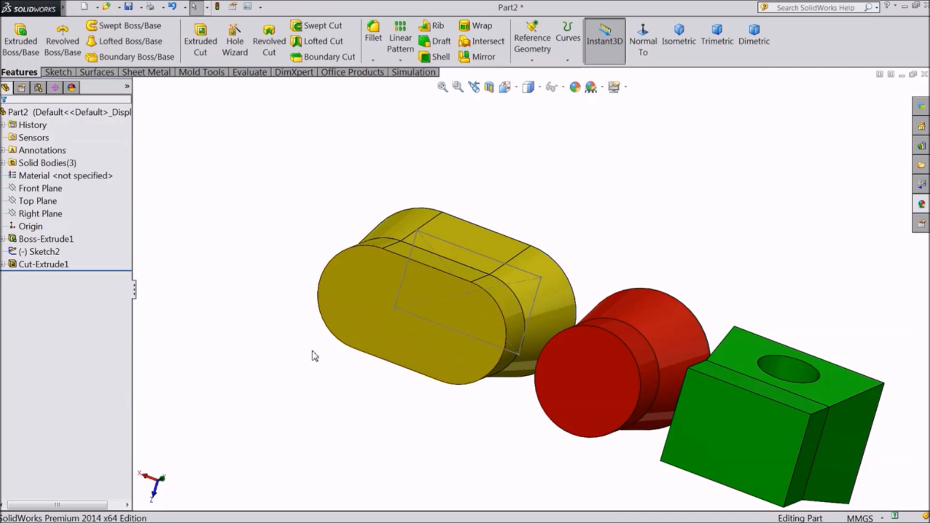
{"action": "left_click", "coordinate": [341, 331]}
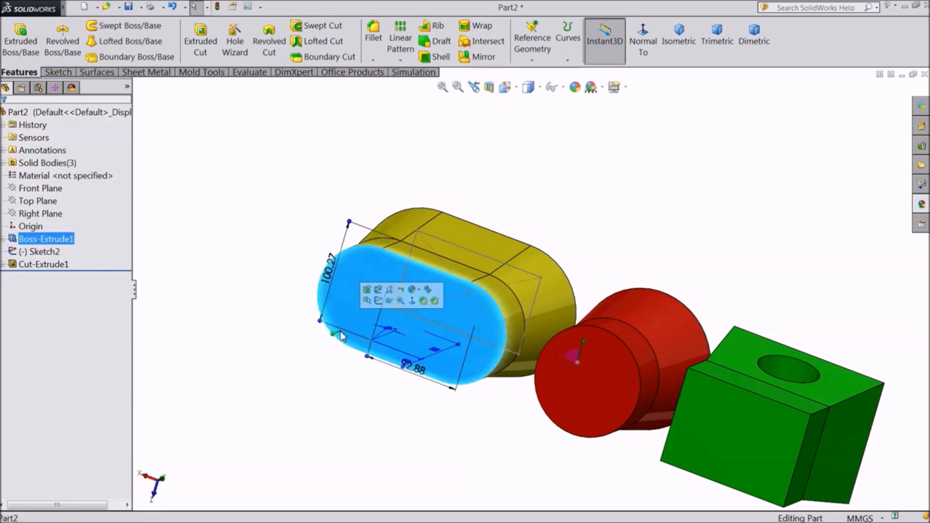
{"action": "left_click", "coordinate": [378, 300]}
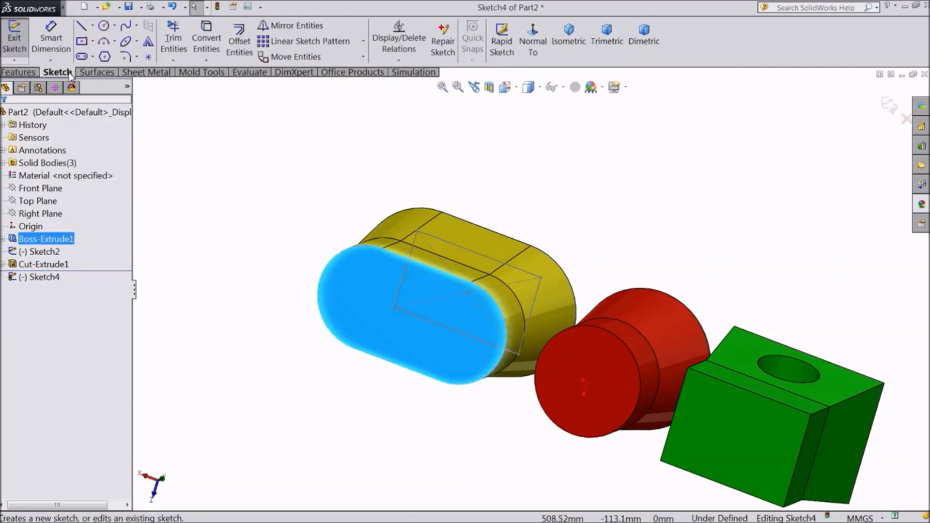
{"action": "left_click", "coordinate": [206, 49]}
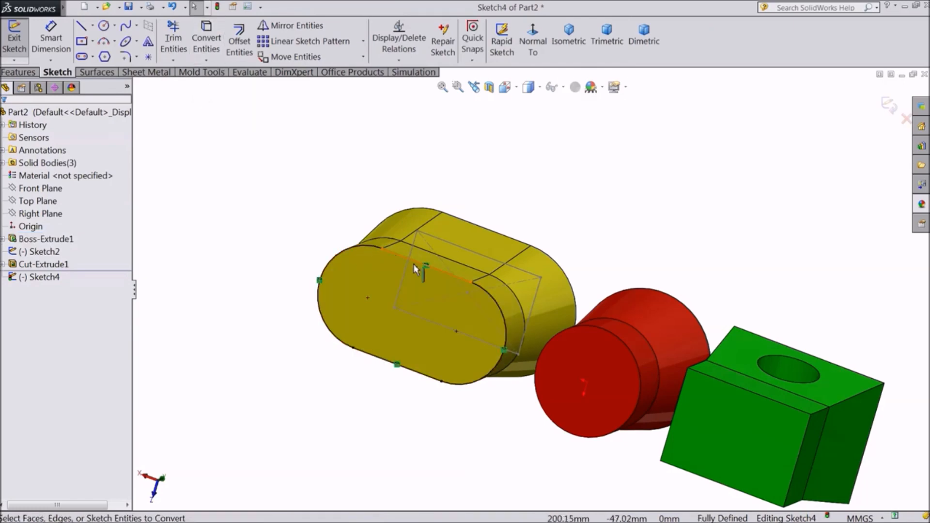
Step: Extrude the converted outline outward as a Blind 120 mm boss with Merge result enabled
{"action": "middle_click_drag", "start_coordinate": [245, 306], "coordinate": [218, 333]}
{"action": "left_click", "coordinate": [18, 72]}
{"action": "left_click", "coordinate": [21, 41]}
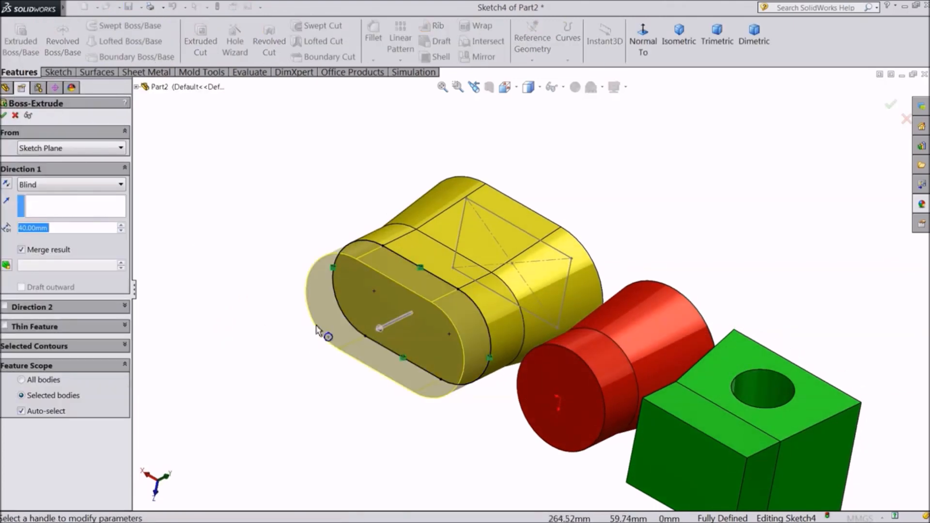
{"action": "left_click", "coordinate": [121, 225]}
{"action": "left_click", "coordinate": [121, 225]}
{"action": "left_click", "coordinate": [121, 225]}
{"action": "left_click", "coordinate": [121, 225]}
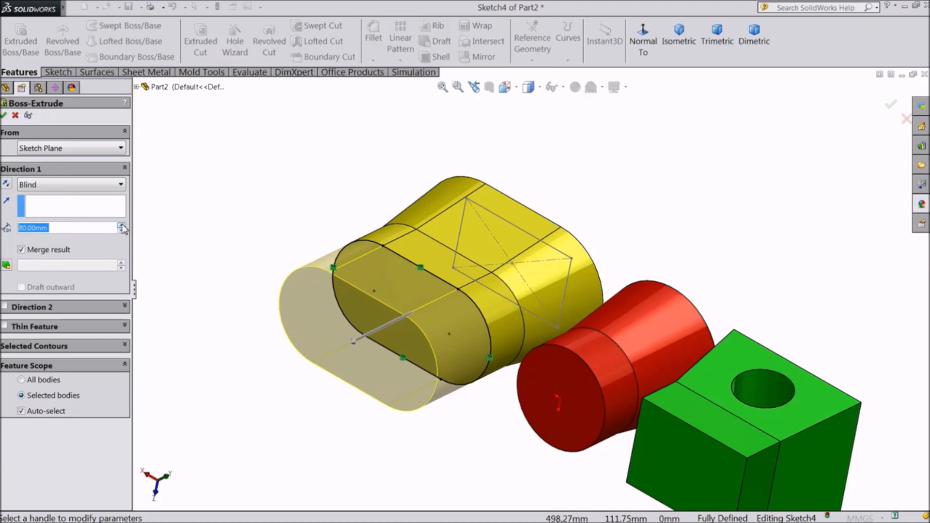
{"action": "left_click", "coordinate": [121, 225]}
{"action": "middle_click_drag", "start_coordinate": [233, 199], "coordinate": [236, 234]}
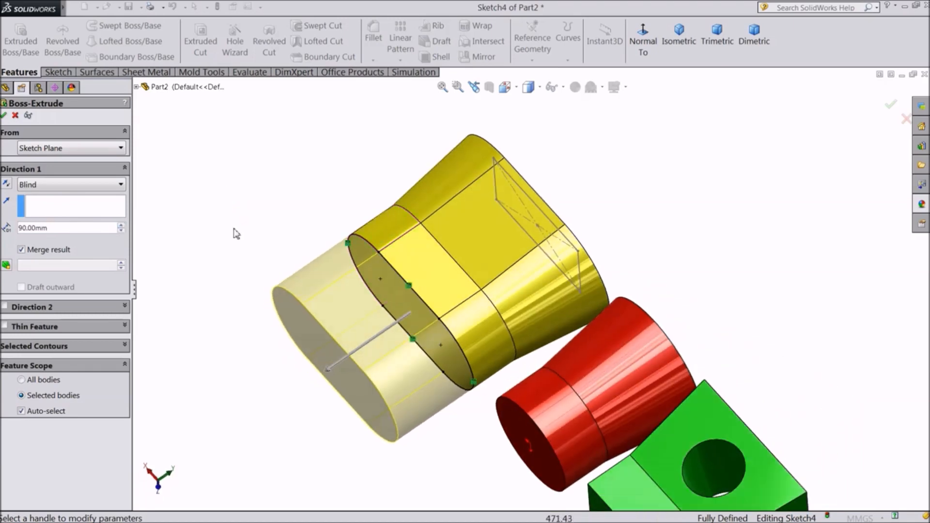
{"action": "left_click", "coordinate": [121, 225]}
{"action": "left_click", "coordinate": [121, 225]}
{"action": "left_click", "coordinate": [121, 226]}
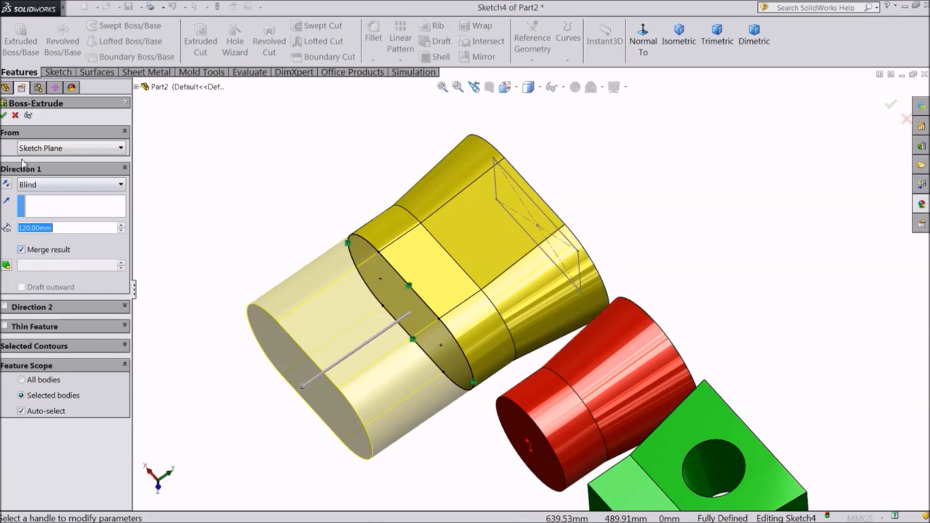
{"action": "left_click", "coordinate": [4, 116]}
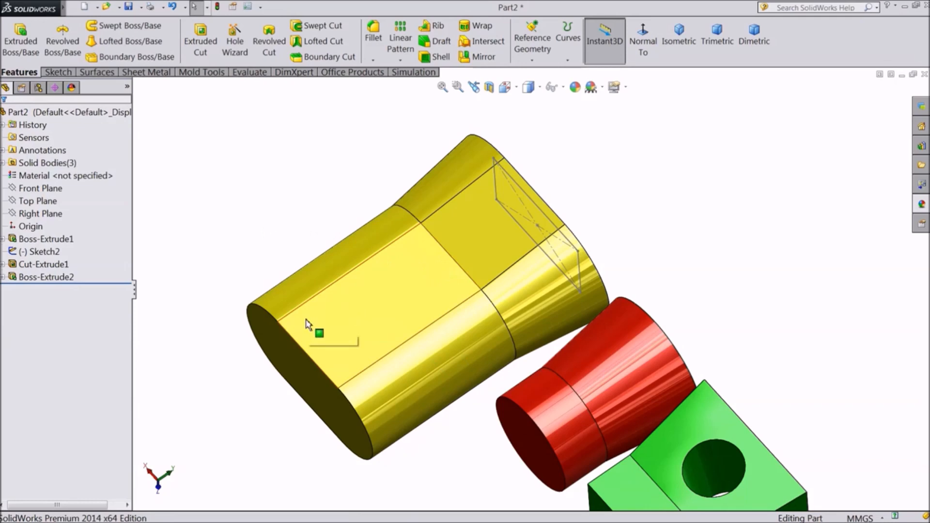
Step: Examine the yellow body's faces and the Solid Bodies list to check which body contains the new extrusion
{"action": "left_click", "coordinate": [428, 286]}
{"action": "left_click", "coordinate": [430, 196]}
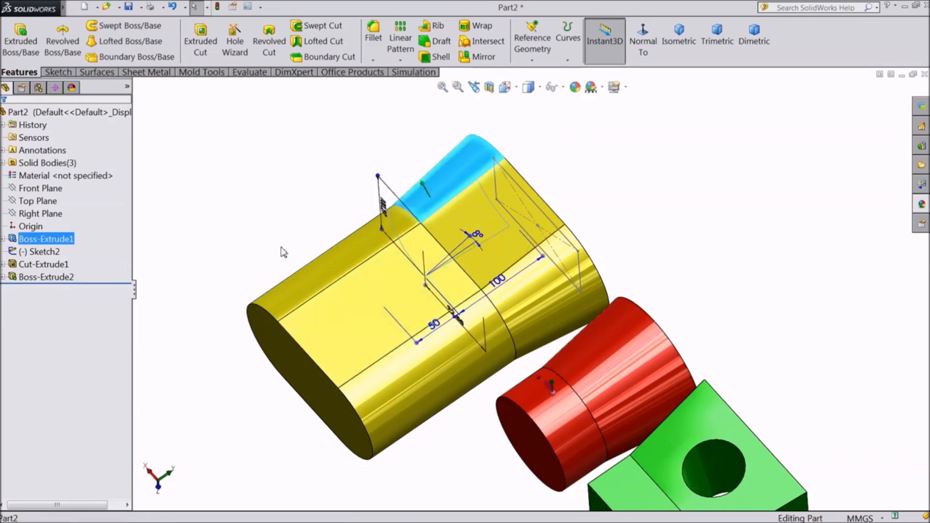
{"action": "left_click", "coordinate": [3, 163]}
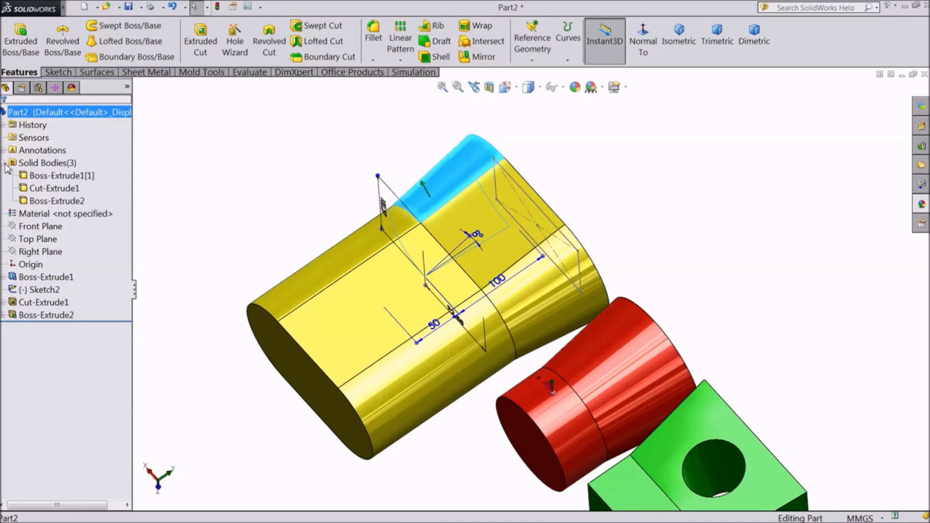
{"action": "left_click", "coordinate": [54, 188]}
{"action": "left_click", "coordinate": [55, 201]}
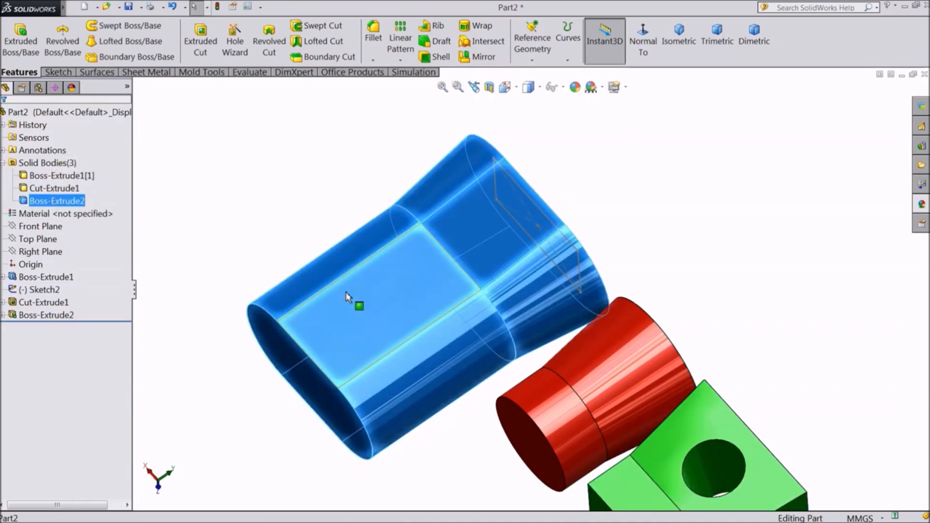
{"action": "left_click", "coordinate": [270, 187]}
{"action": "left_click", "coordinate": [421, 253]}
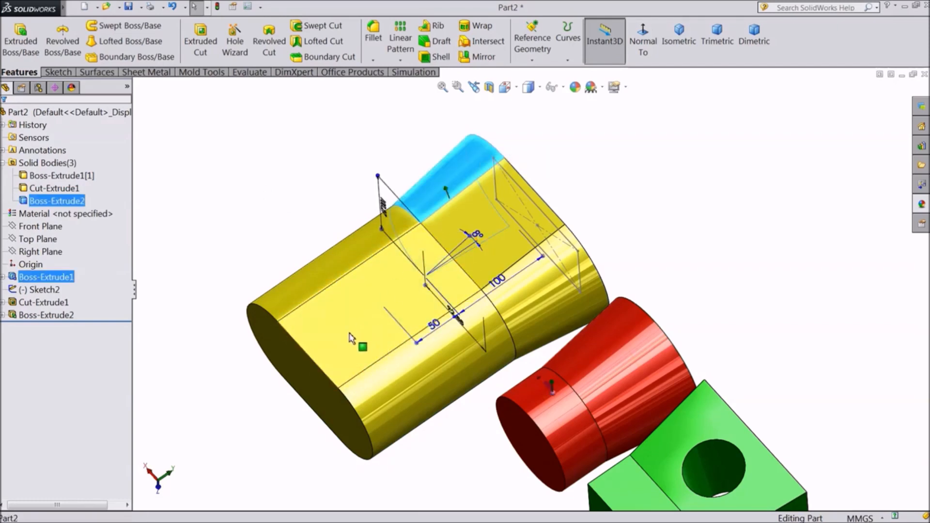
Step: Edit the 120 mm boss extrusion on the yellow body and turn off Merge result
{"action": "left_click", "coordinate": [33, 318]}
{"action": "left_click", "coordinate": [13, 318]}
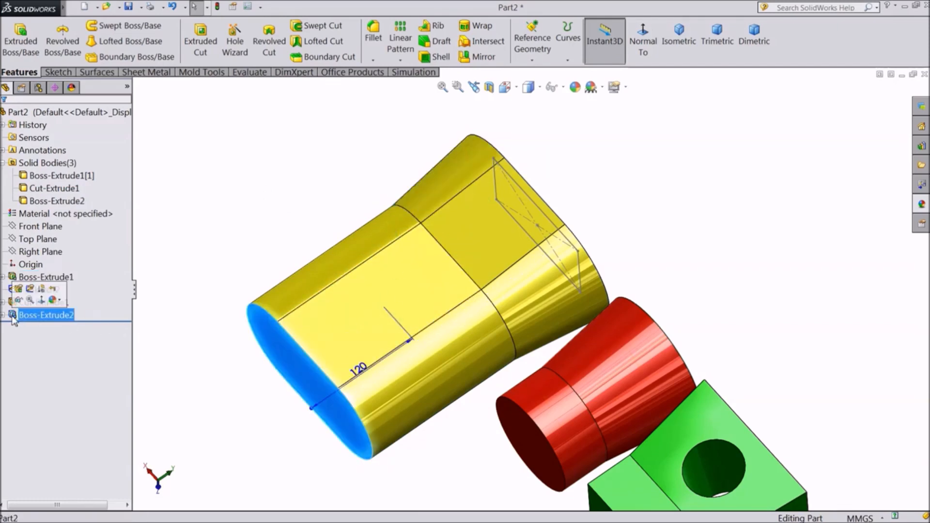
{"action": "left_click", "coordinate": [18, 289]}
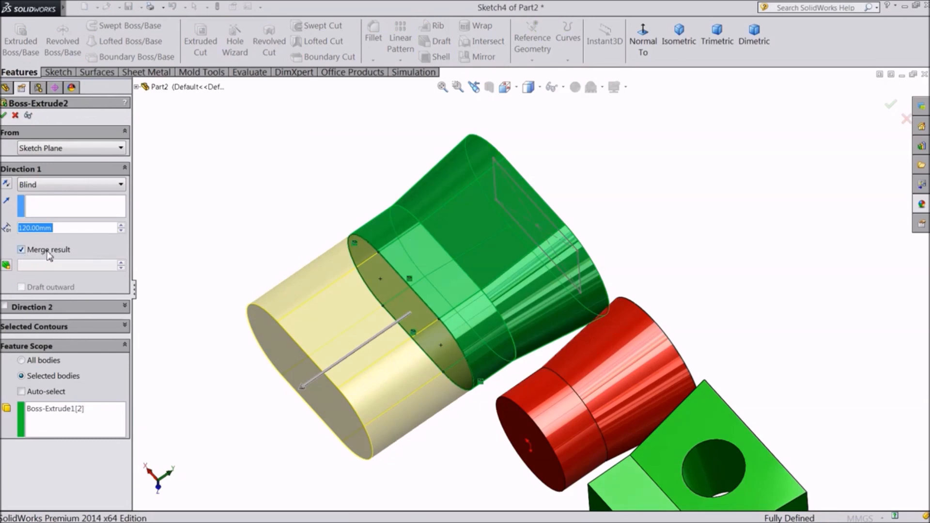
{"action": "left_click", "coordinate": [21, 250]}
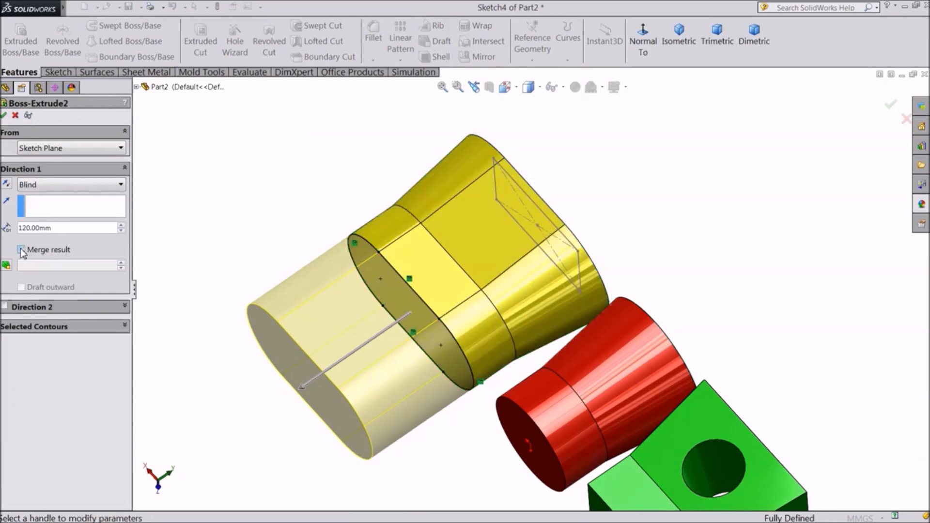
{"action": "left_click", "coordinate": [4, 116]}
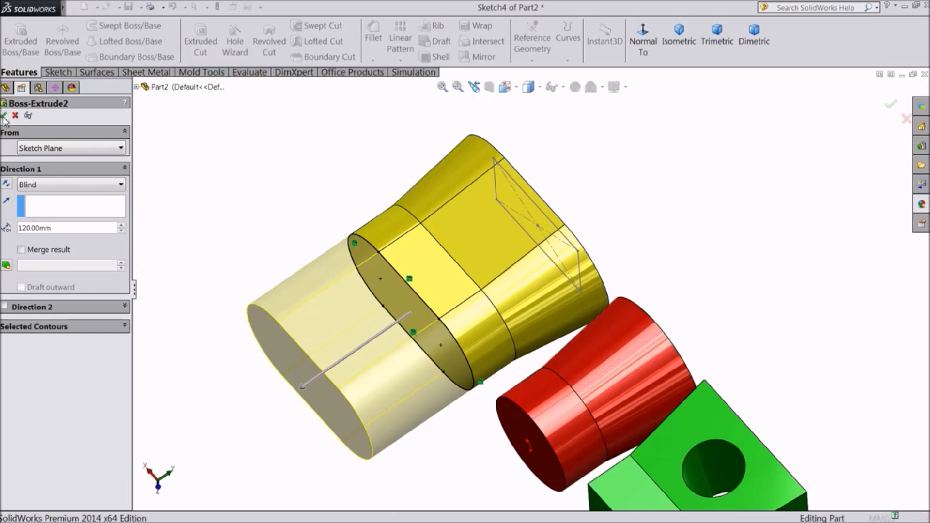
Step: Examine the yellow and grey portions and the Solid Bodies list to check whether the boss is a separate body
{"action": "left_click", "coordinate": [476, 224]}
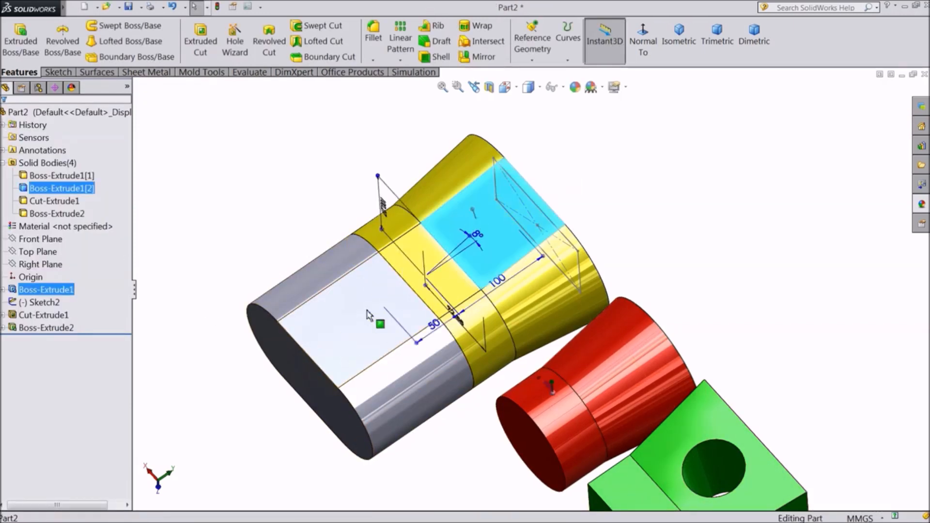
{"action": "left_click", "coordinate": [347, 317]}
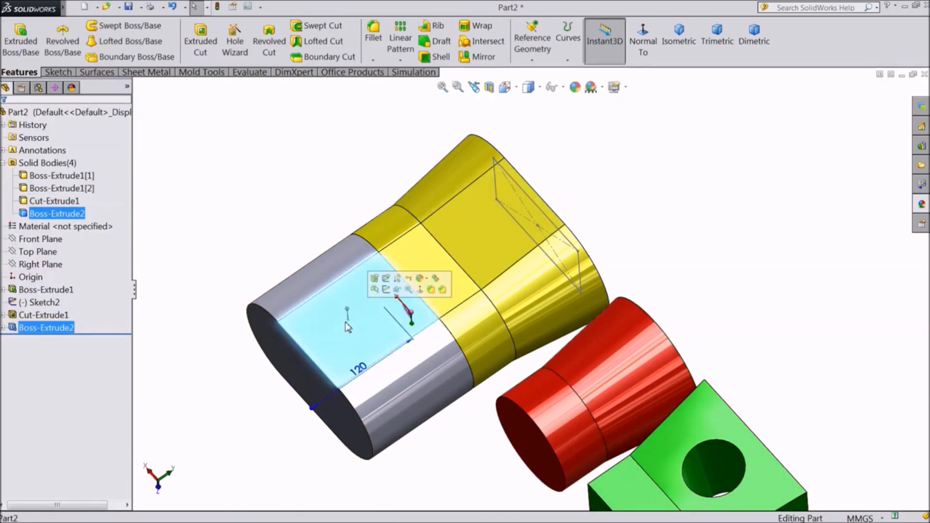
{"action": "left_click", "coordinate": [448, 241]}
{"action": "left_click", "coordinate": [334, 316]}
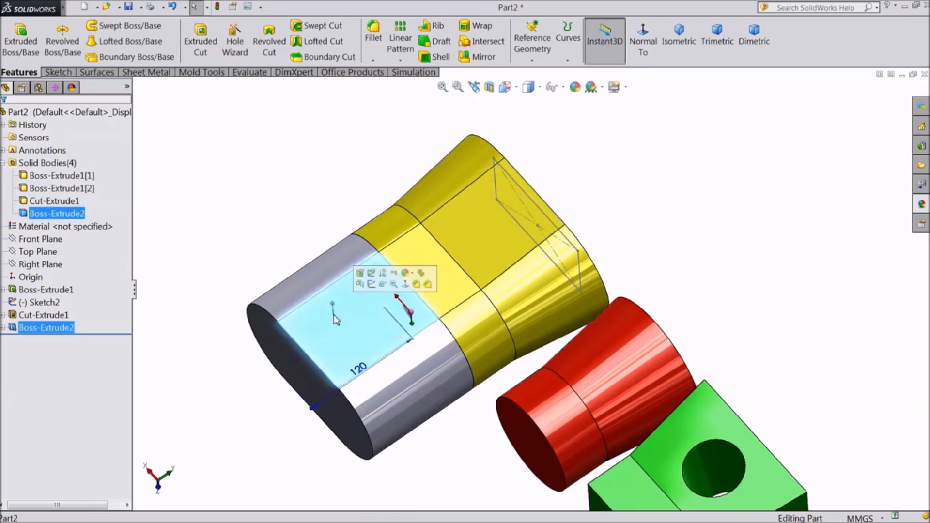
{"action": "key", "text": "f"}
{"action": "middle_click_drag", "start_coordinate": [333, 321], "coordinate": [336, 423]}
{"action": "middle_click_drag", "start_coordinate": [288, 382], "coordinate": [285, 378]}
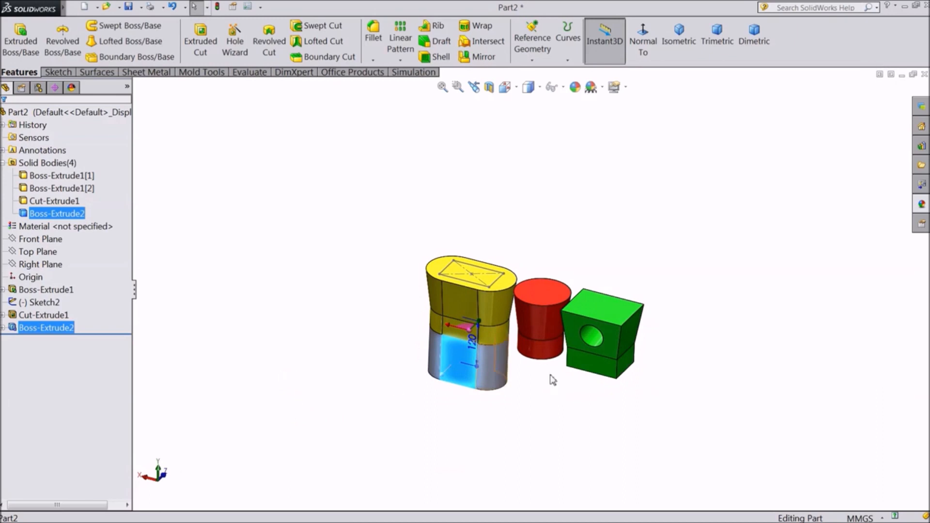
{"action": "scroll", "coordinate": [549, 312], "scroll_direction": "down", "scroll_amount": 3}
{"action": "left_click", "coordinate": [233, 314]}
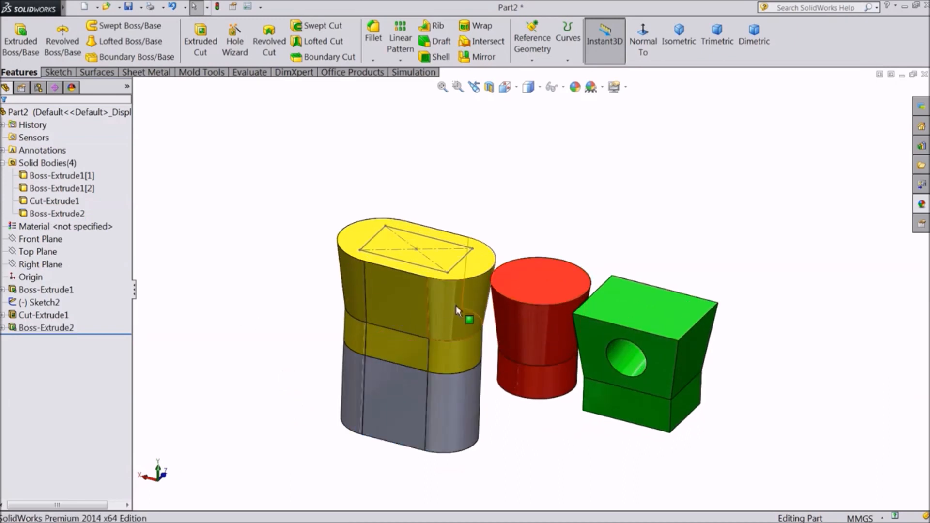
Step: Start an extruded cut from the existing rectangle sketch on the yellow body's top face
{"action": "left_click", "coordinate": [38, 304]}
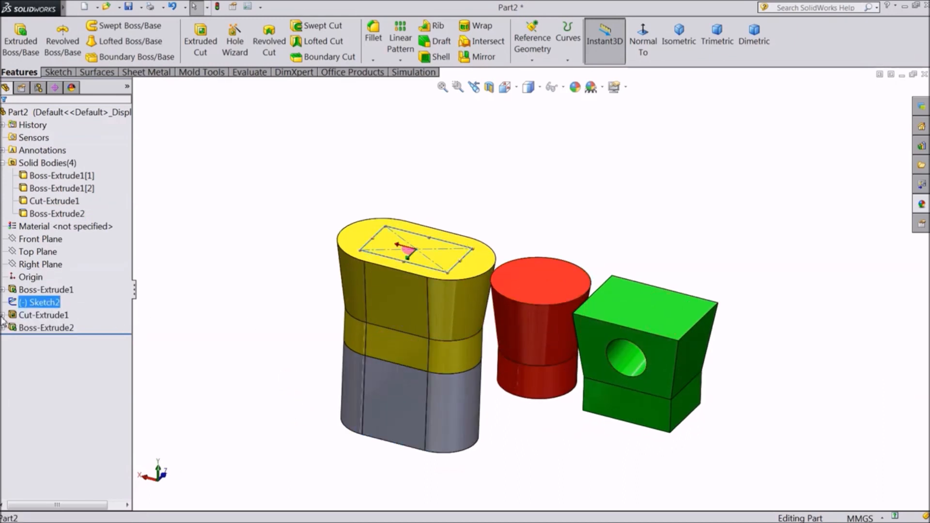
{"action": "left_click", "coordinate": [21, 318], "text": "ctrl"}
{"action": "left_click", "coordinate": [21, 317]}
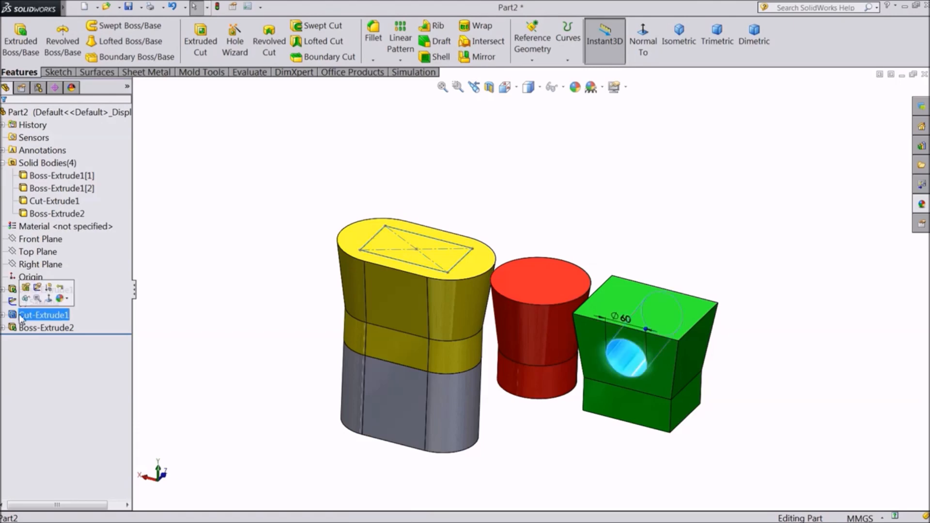
{"action": "left_click", "coordinate": [3, 329]}
{"action": "left_click", "coordinate": [35, 340]}
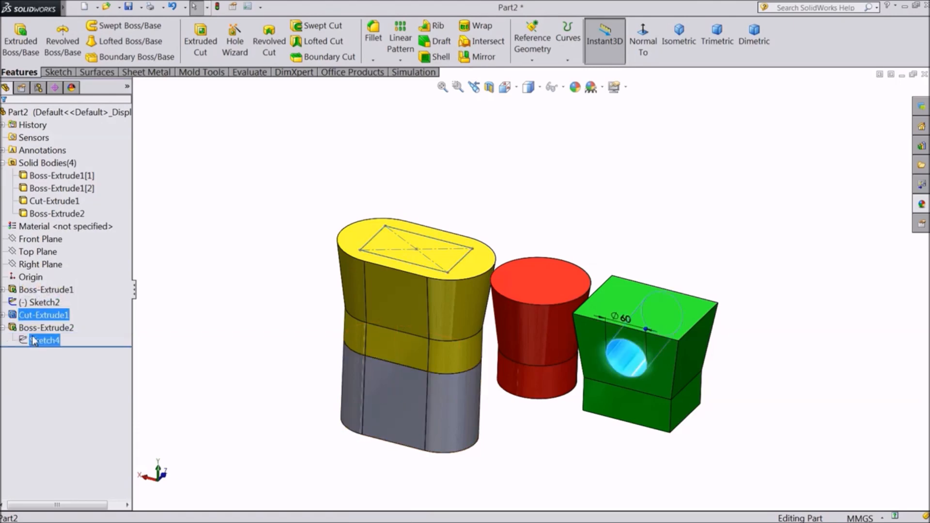
{"action": "left_click", "coordinate": [28, 302]}
{"action": "left_click", "coordinate": [30, 316], "text": "ctrl"}
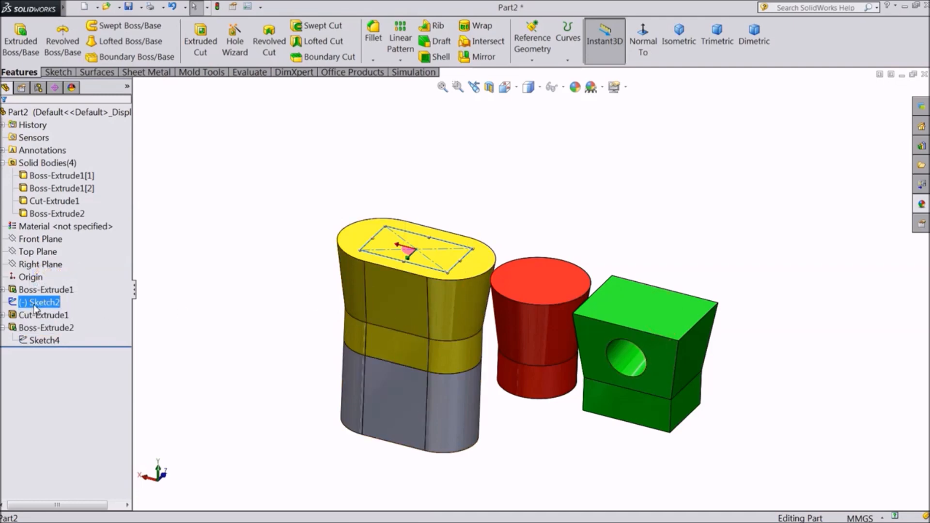
{"action": "scroll", "coordinate": [445, 265], "scroll_direction": "down", "scroll_amount": 2}
{"action": "scroll", "coordinate": [445, 264], "scroll_direction": "up", "scroll_amount": 1}
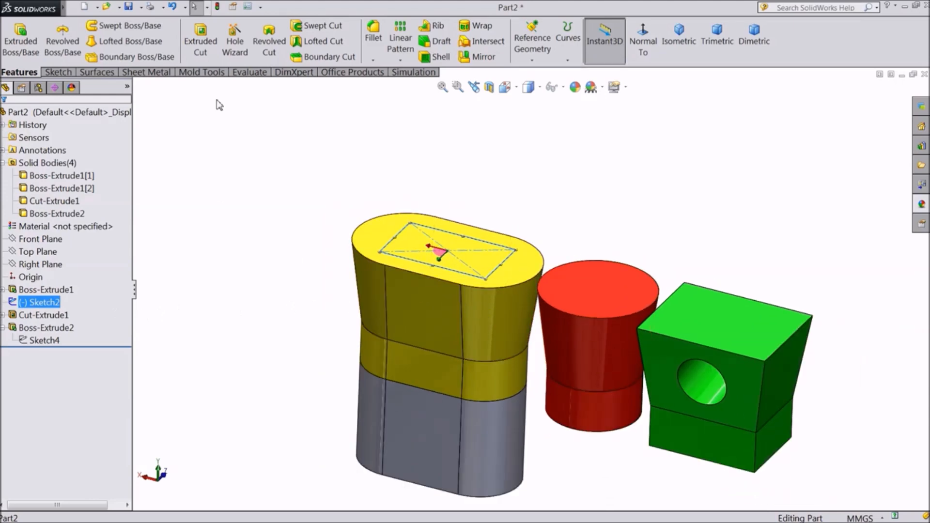
{"action": "left_click", "coordinate": [203, 49]}
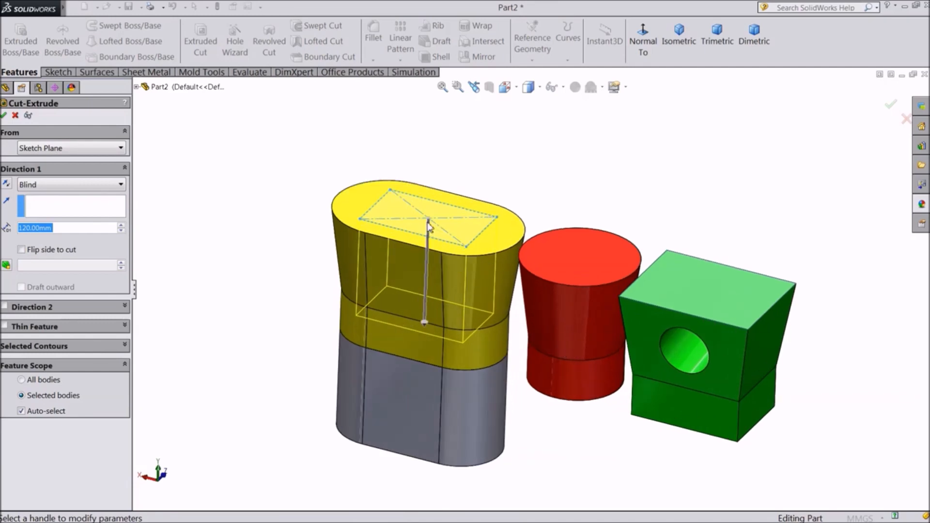
{"action": "scroll", "coordinate": [429, 236], "scroll_direction": "down", "scroll_amount": 1}
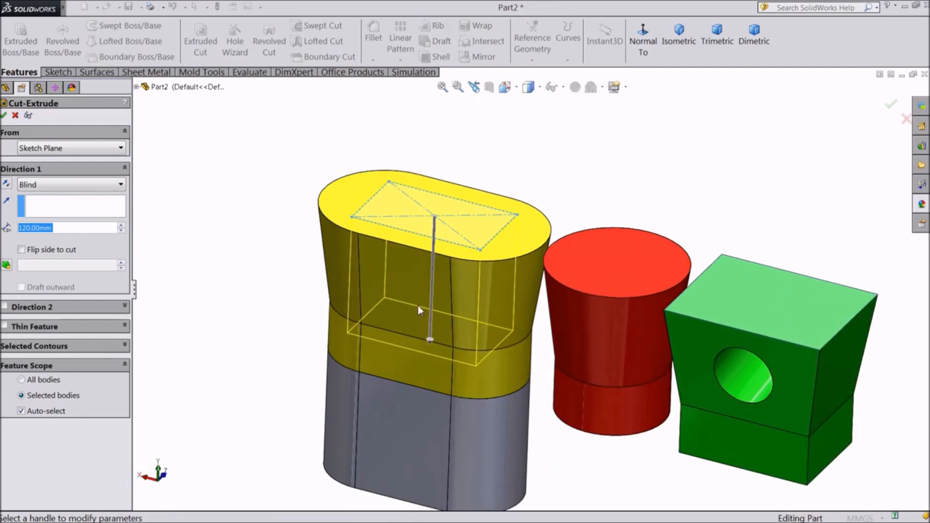
Step: Set the cut's feature scope to Selected bodies with Auto-select off, choosing only the grey body
{"action": "left_click", "coordinate": [21, 380]}
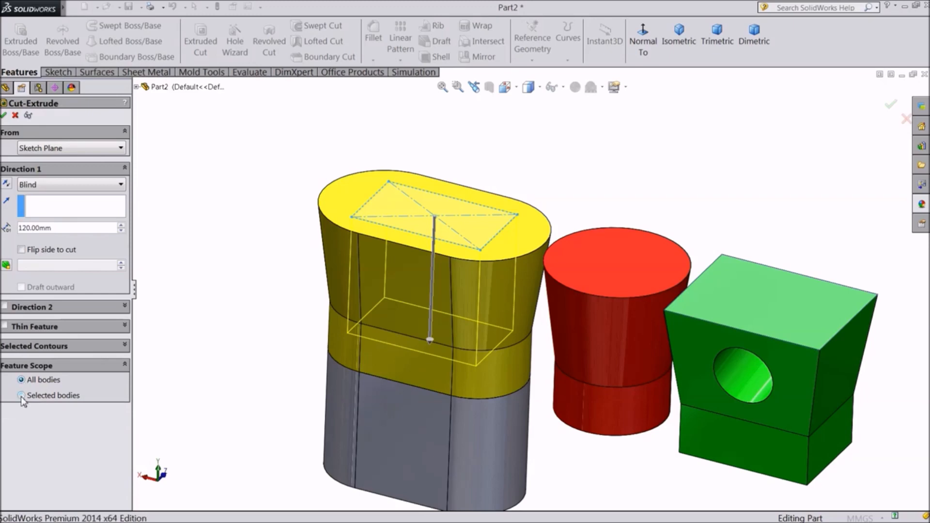
{"action": "left_click", "coordinate": [21, 396]}
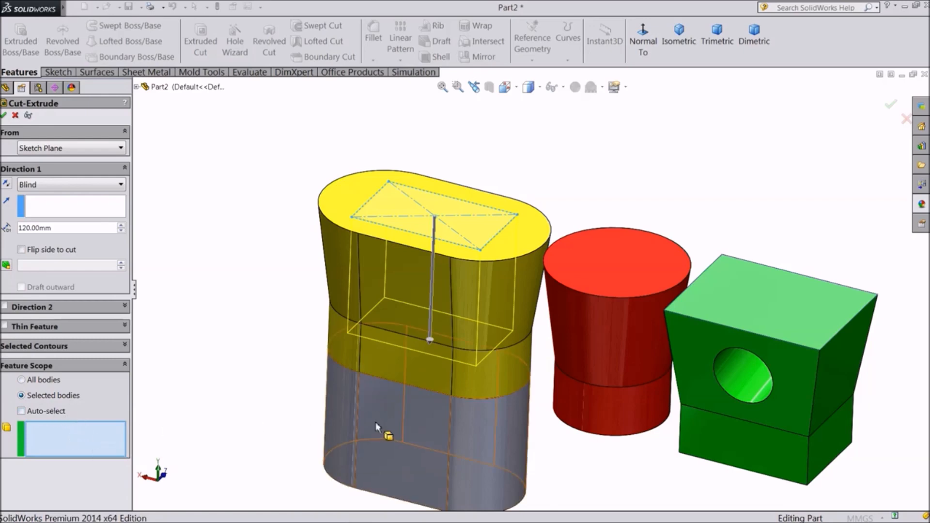
{"action": "left_click", "coordinate": [405, 429]}
{"action": "scroll", "coordinate": [531, 434], "scroll_direction": "up", "scroll_amount": 3}
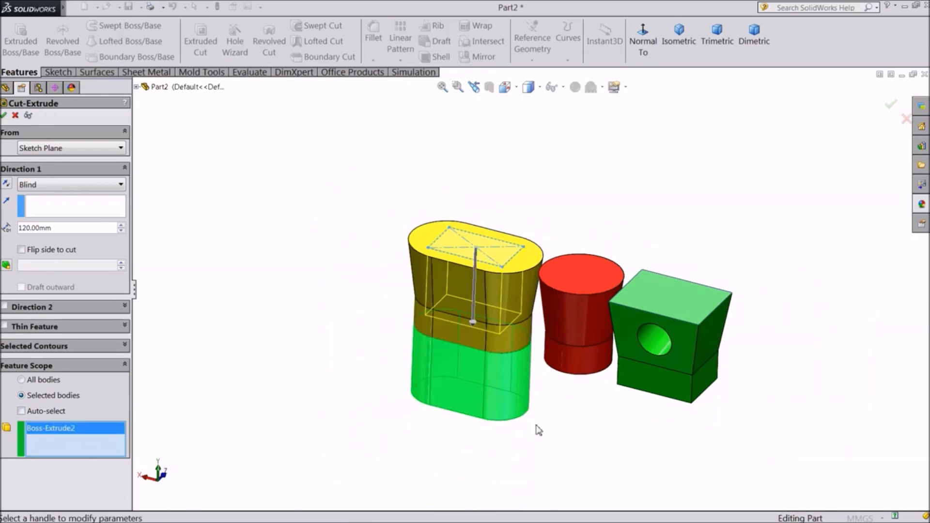
{"action": "scroll", "coordinate": [628, 327], "scroll_direction": "down", "scroll_amount": 2}
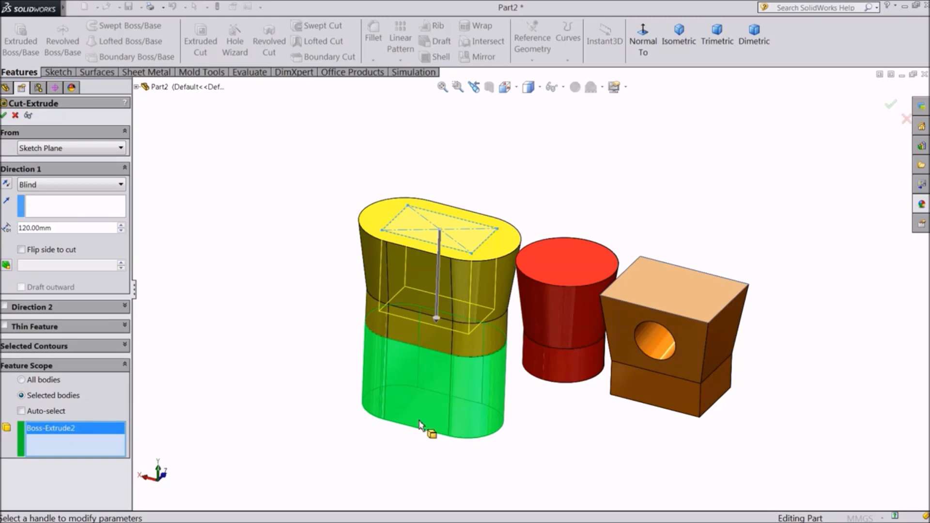
Step: Set the cut's end condition to Through All and finish the cut
{"action": "left_click", "coordinate": [80, 187]}
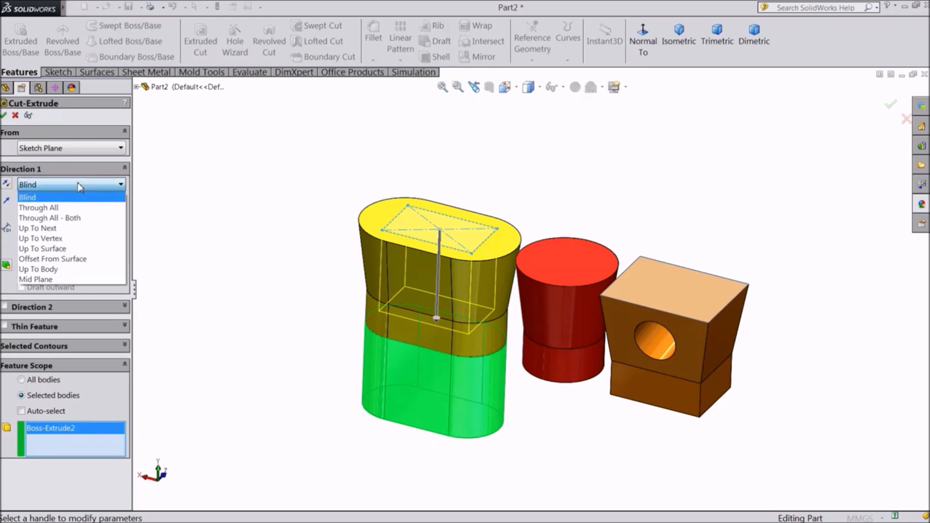
{"action": "left_click", "coordinate": [53, 212]}
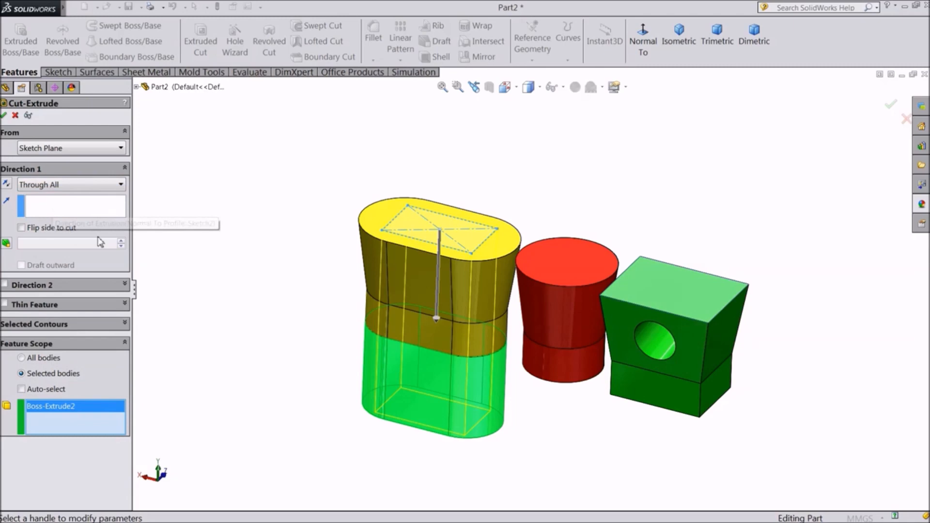
{"action": "scroll", "coordinate": [431, 338], "scroll_direction": "down", "scroll_amount": 1}
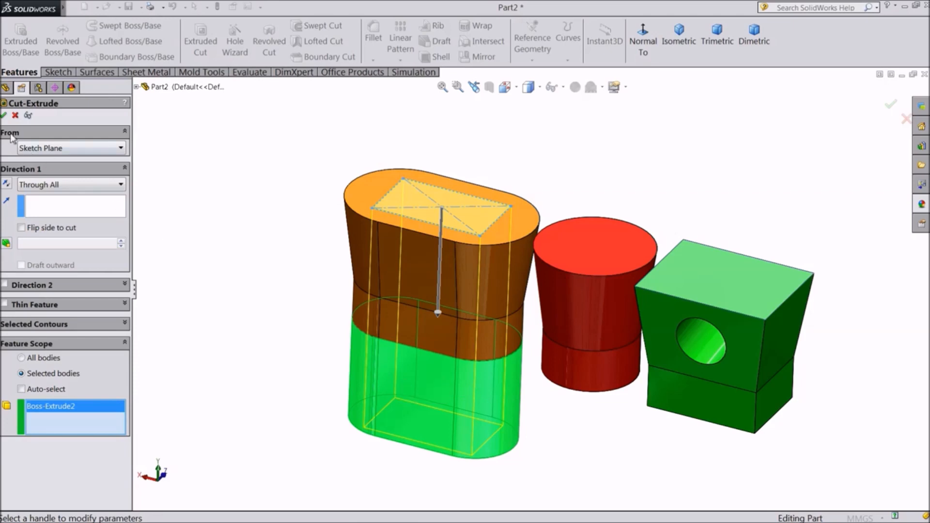
{"action": "left_click", "coordinate": [4, 115]}
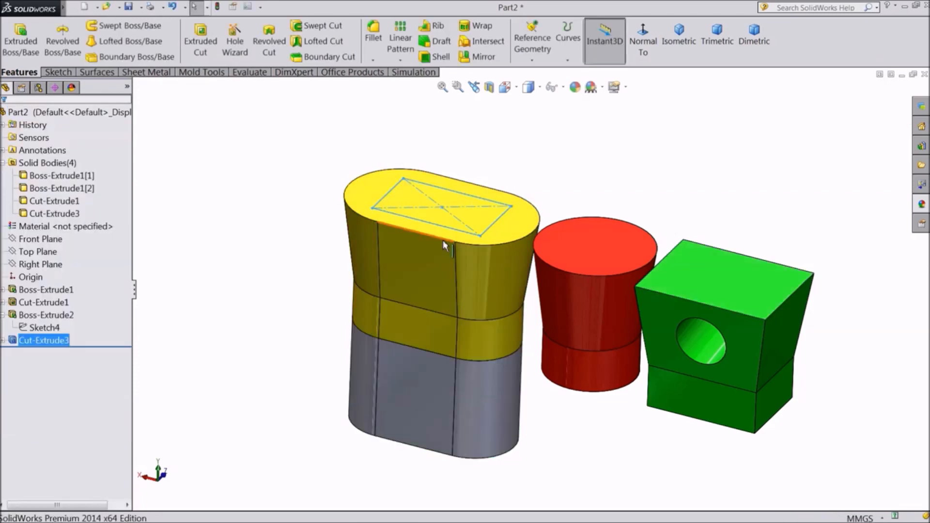
Step: Examine the yellow and grey bodies from several angles to see which one the rectangular cut affects
{"action": "scroll", "coordinate": [315, 374], "scroll_direction": "up", "scroll_amount": 2}
{"action": "middle_click_drag", "start_coordinate": [321, 390], "coordinate": [442, 379]}
{"action": "scroll", "coordinate": [442, 379], "scroll_direction": "down", "scroll_amount": 3}
{"action": "middle_click_drag", "start_coordinate": [297, 399], "coordinate": [285, 490]}
{"action": "scroll", "coordinate": [285, 490], "scroll_direction": "down", "scroll_amount": 2}
{"action": "scroll", "coordinate": [347, 348], "scroll_direction": "up", "scroll_amount": 3}
{"action": "middle_click_drag", "start_coordinate": [347, 347], "coordinate": [354, 423]}
{"action": "scroll", "coordinate": [630, 229], "scroll_direction": "down", "scroll_amount": 2}
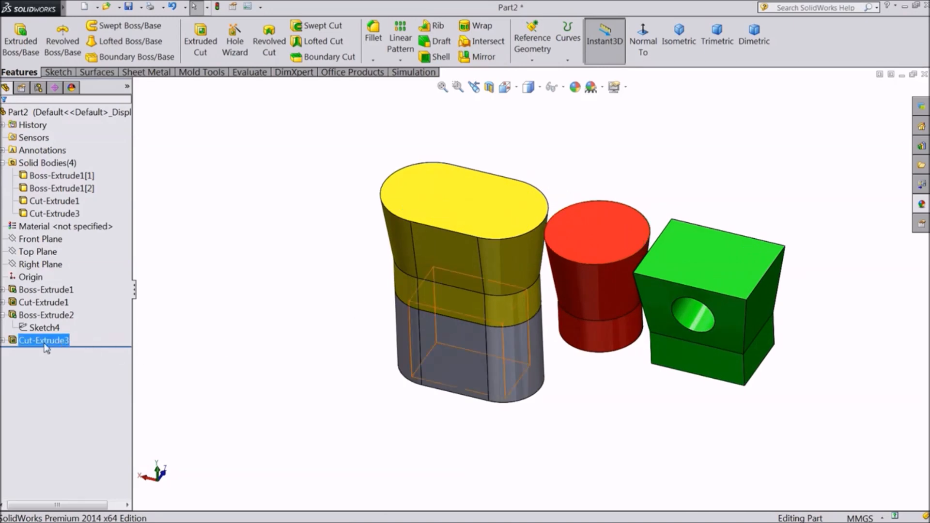
Step: Edit the rectangular cut and change its feature scope to All bodies
{"action": "left_click", "coordinate": [30, 302]}
{"action": "left_click", "coordinate": [19, 315]}
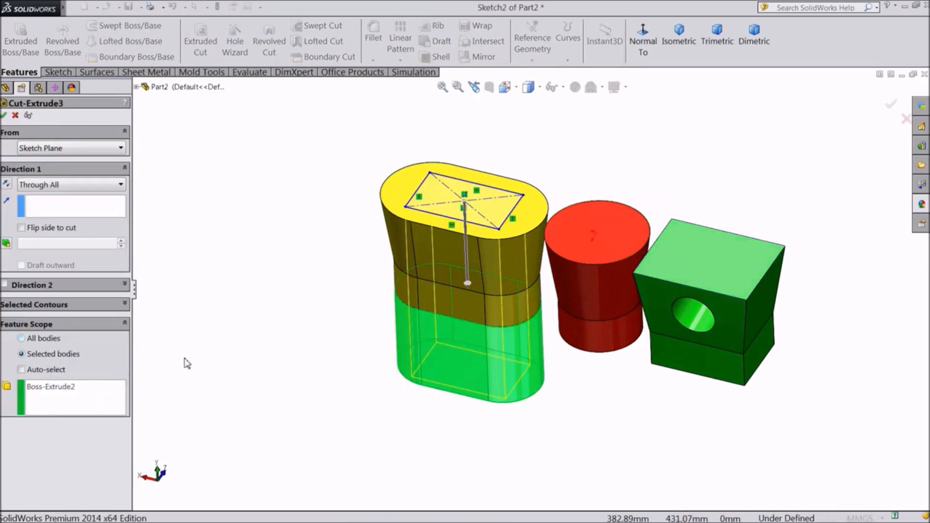
{"action": "left_click", "coordinate": [21, 339]}
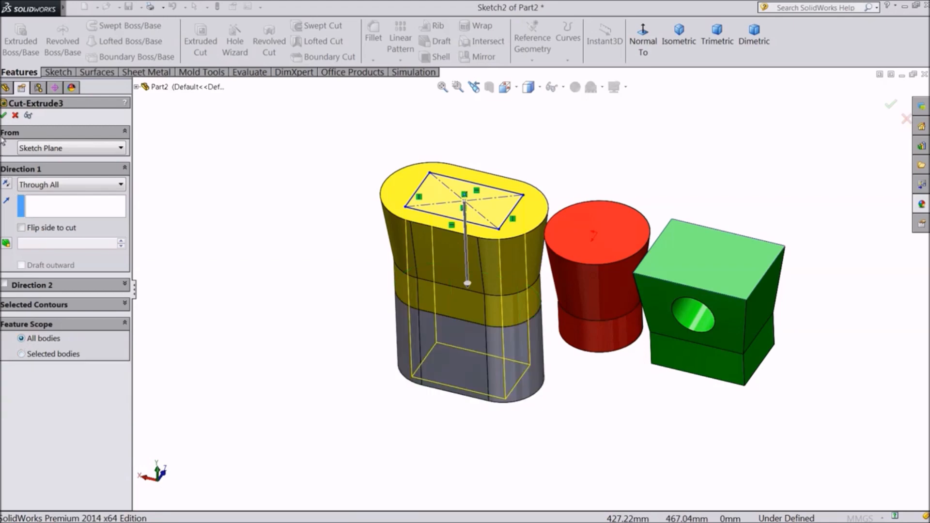
{"action": "left_click", "coordinate": [4, 116]}
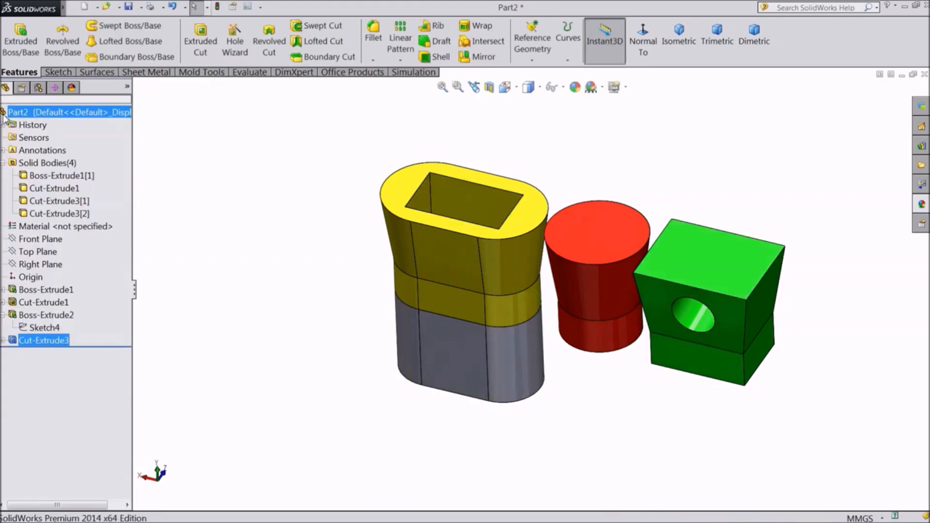
{"action": "middle_click_drag", "start_coordinate": [349, 235], "coordinate": [277, 402]}
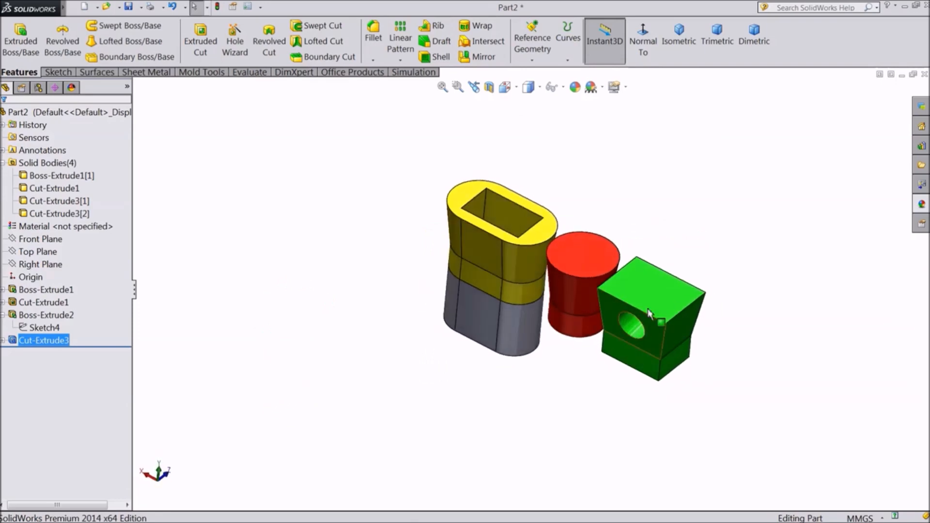
{"action": "scroll", "coordinate": [600, 275], "scroll_direction": "down", "scroll_amount": 3}
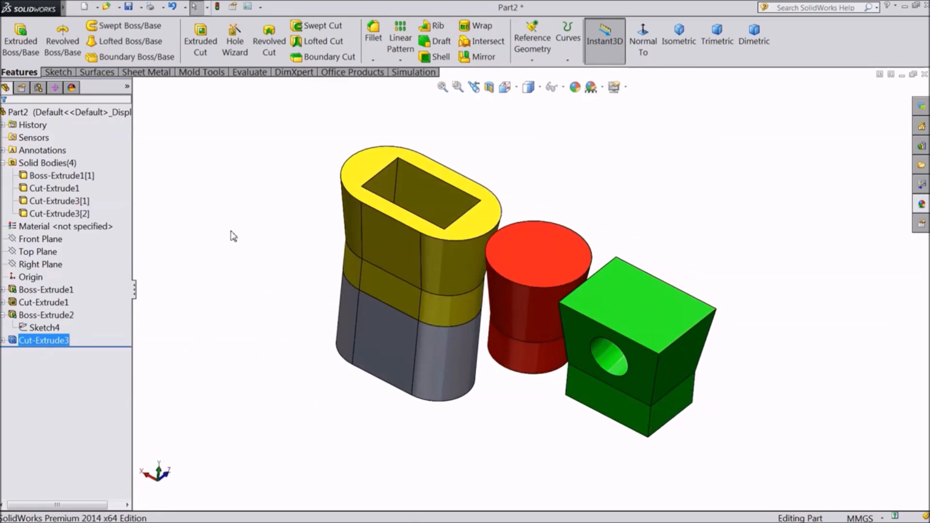
{"action": "left_click", "coordinate": [270, 256]}
{"action": "middle_click_drag", "start_coordinate": [272, 257], "coordinate": [290, 296]}
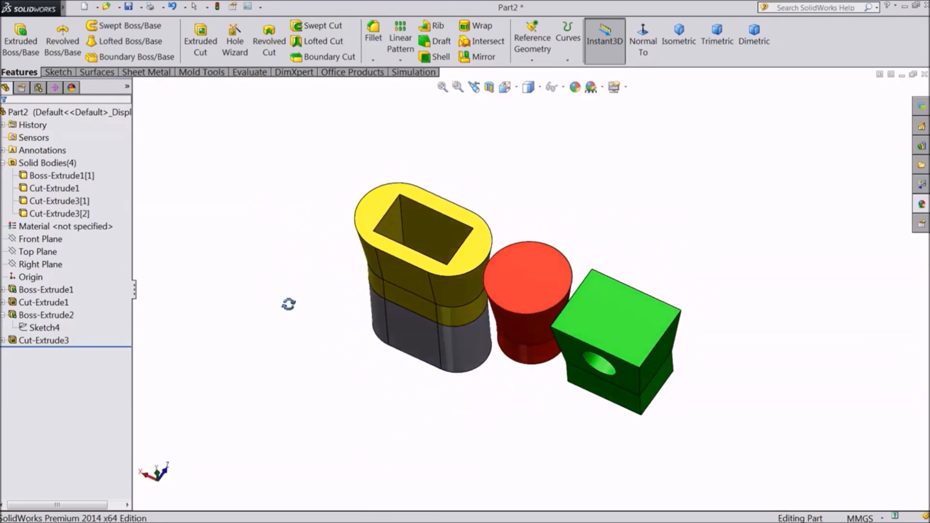